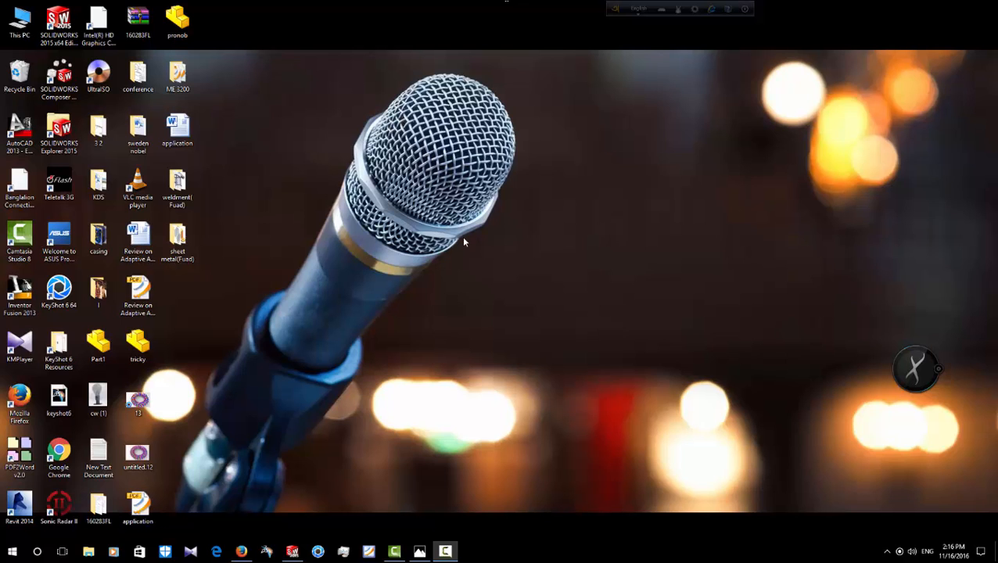
Step: Examine the reference picture of the bent sheet-metal bracket, including its raised section and holed feet
left_click(419, 552)
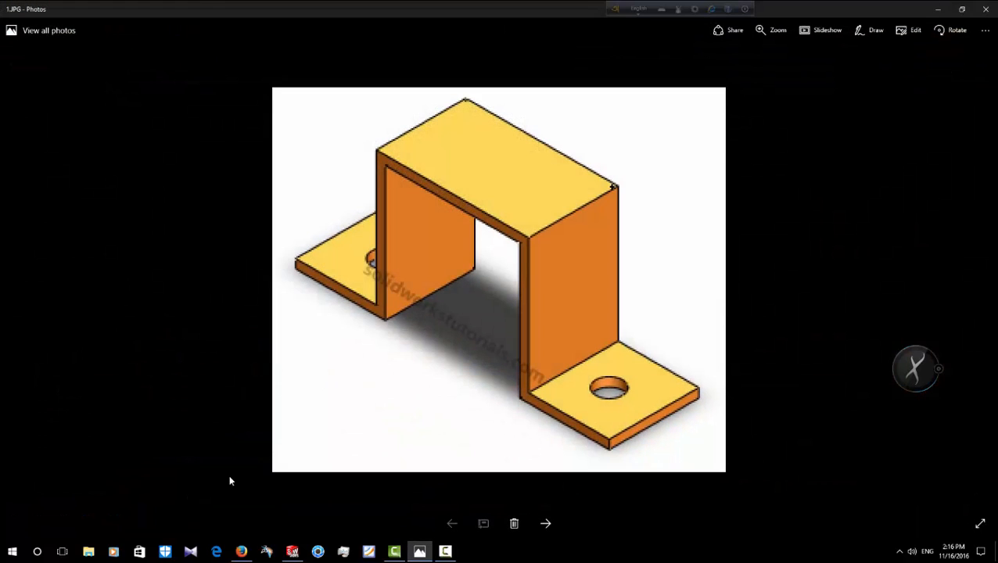
left_click(938, 9)
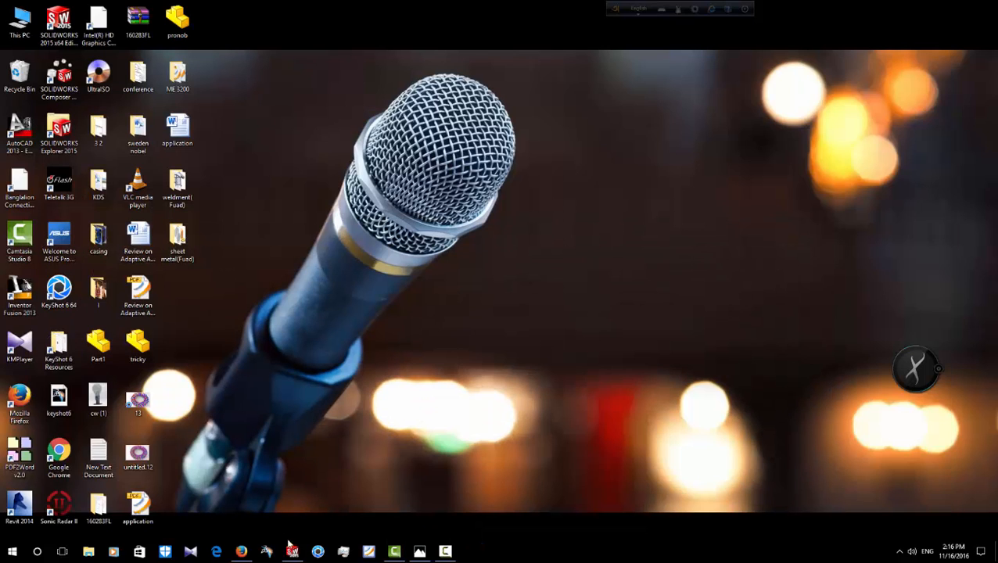
Step: Switch to SOLIDWORKS and create a new part document
left_click(291, 550)
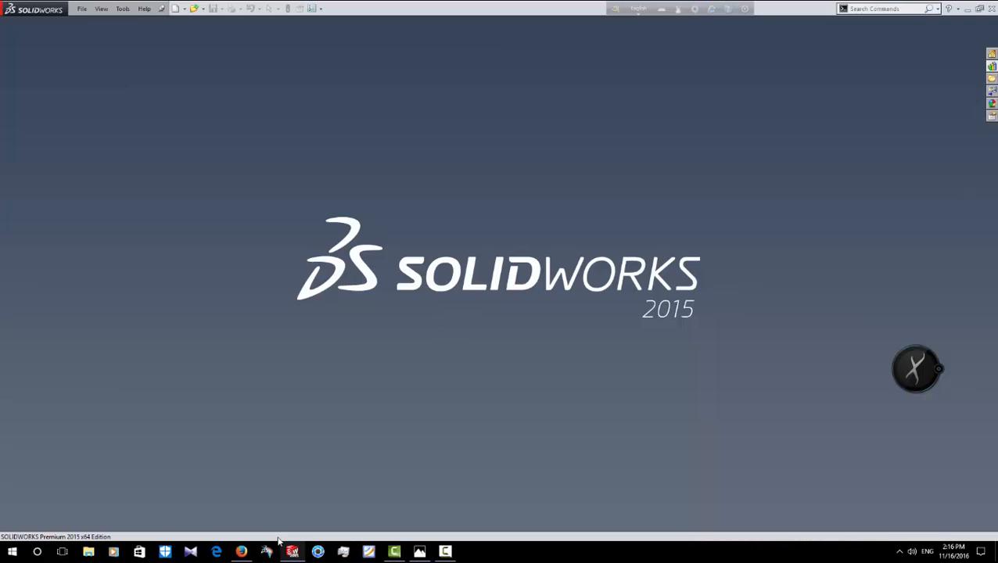
left_click(175, 8)
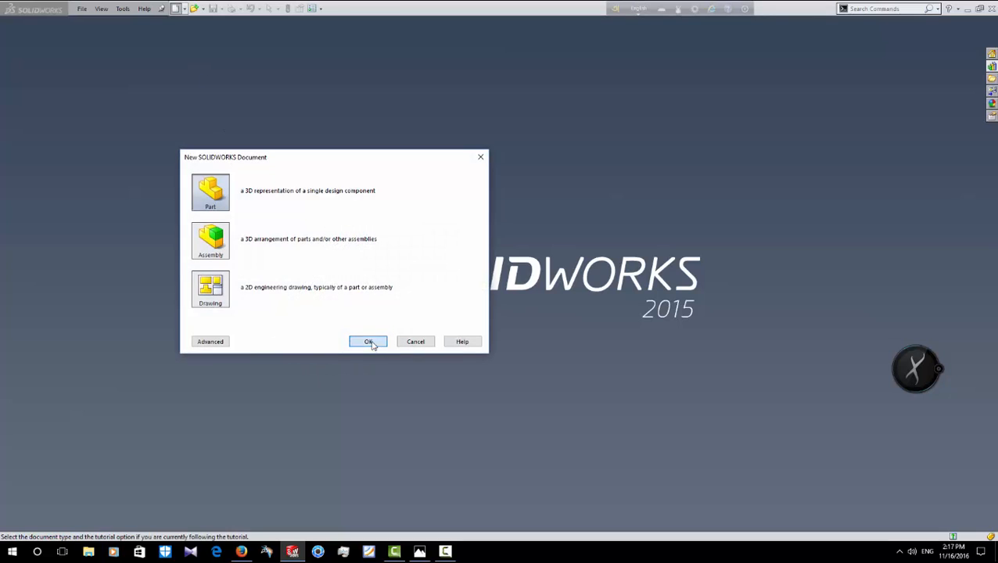
left_click(368, 342)
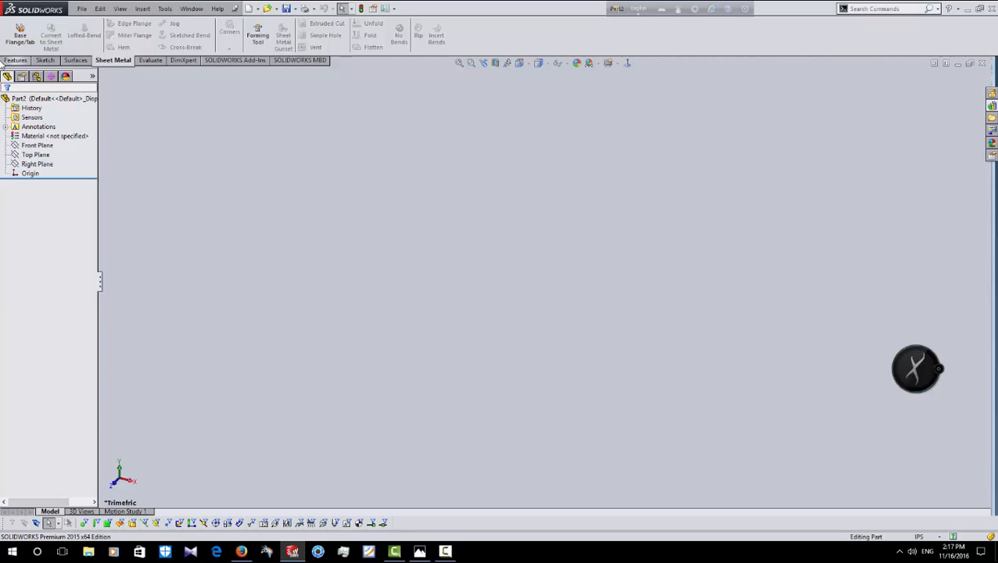
right_click(79, 62)
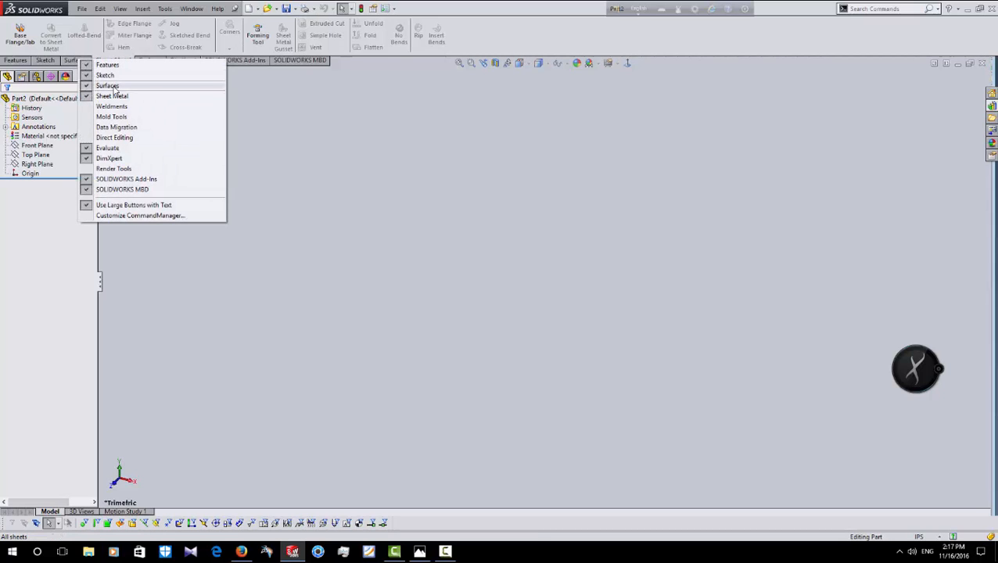
left_click(345, 114)
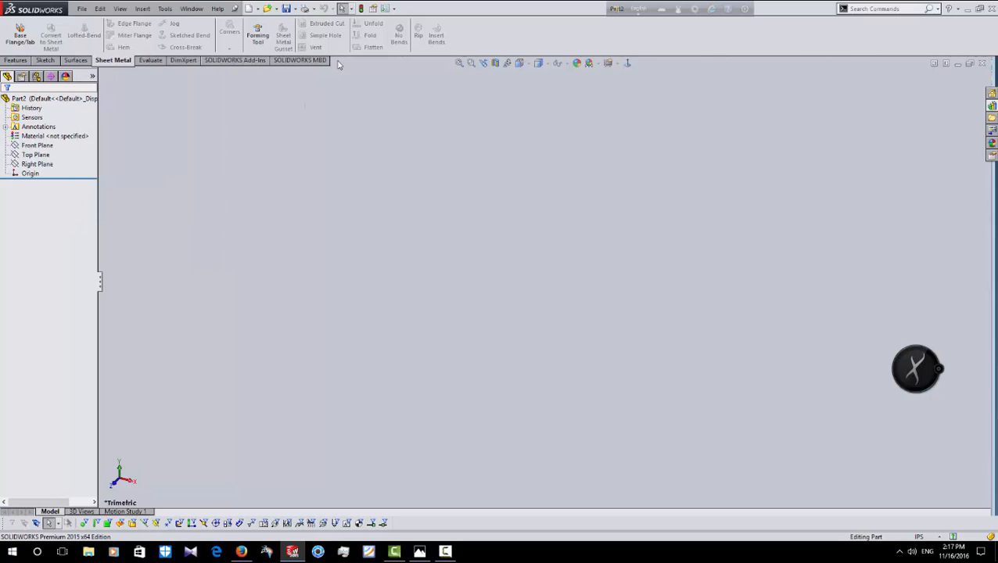
Step: Start a new sketch on the Right Plane
left_click(17, 155)
left_click(31, 165)
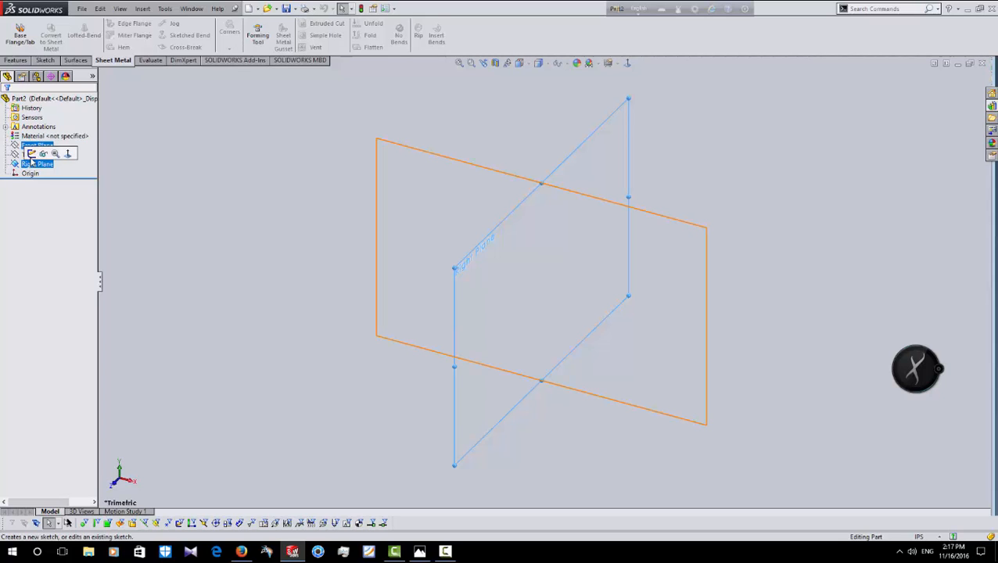
left_click(31, 154)
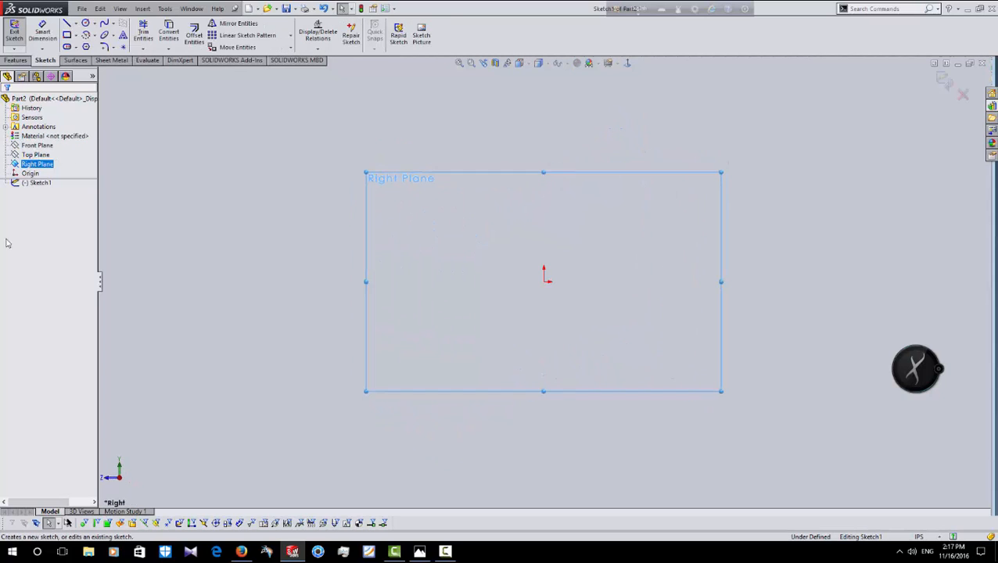
Step: Sketch an open five-line hat profile with feet about 2.6 and 2.4 in, sides about 4.9 in and a top line about 4.2 in
left_click(68, 24)
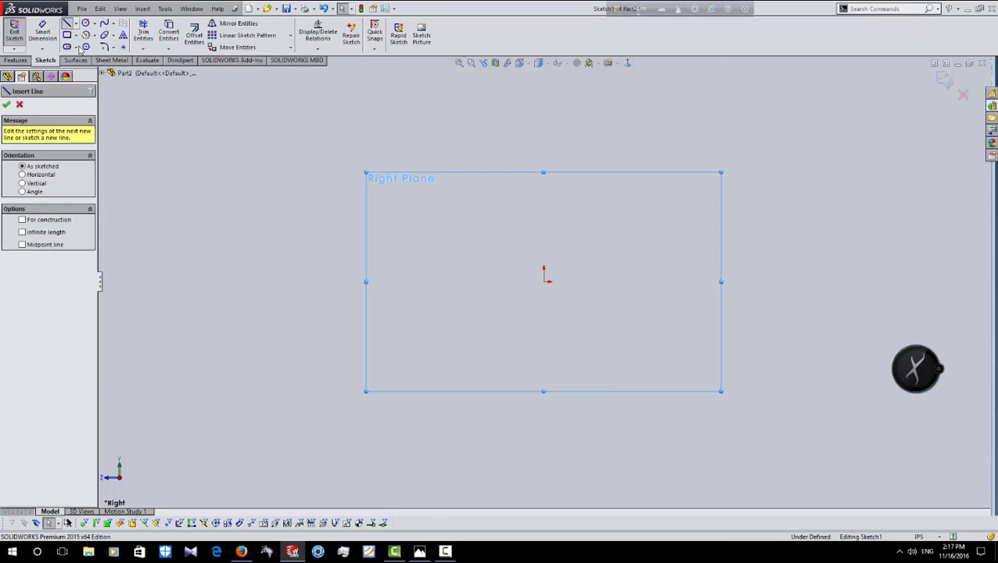
left_click(277, 349)
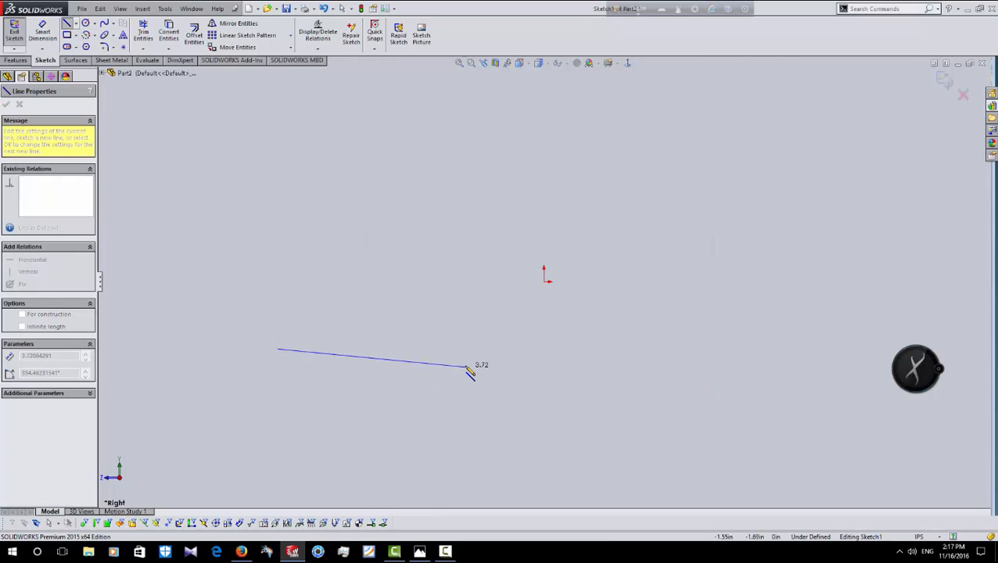
left_click(410, 349)
left_click(410, 99)
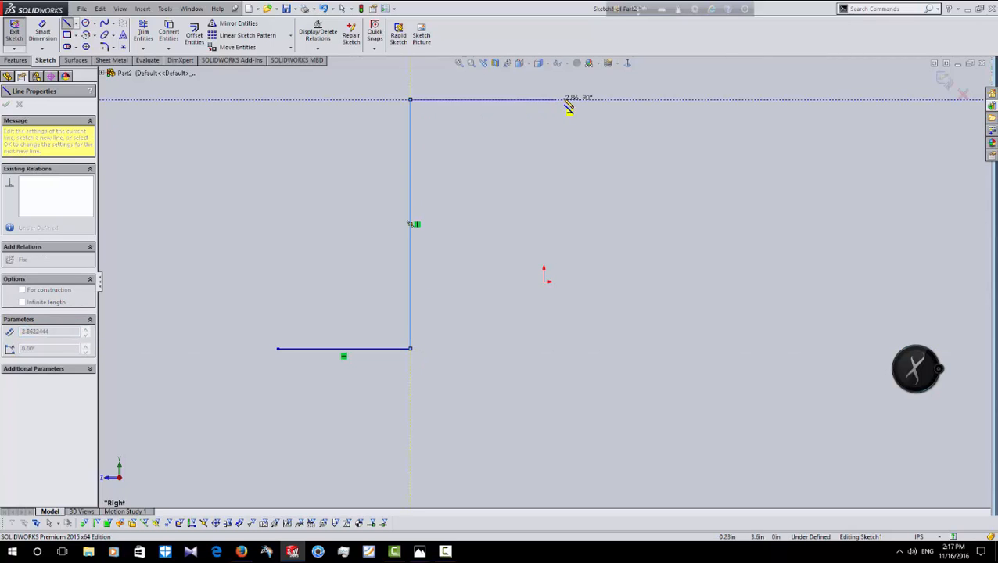
left_click(624, 99)
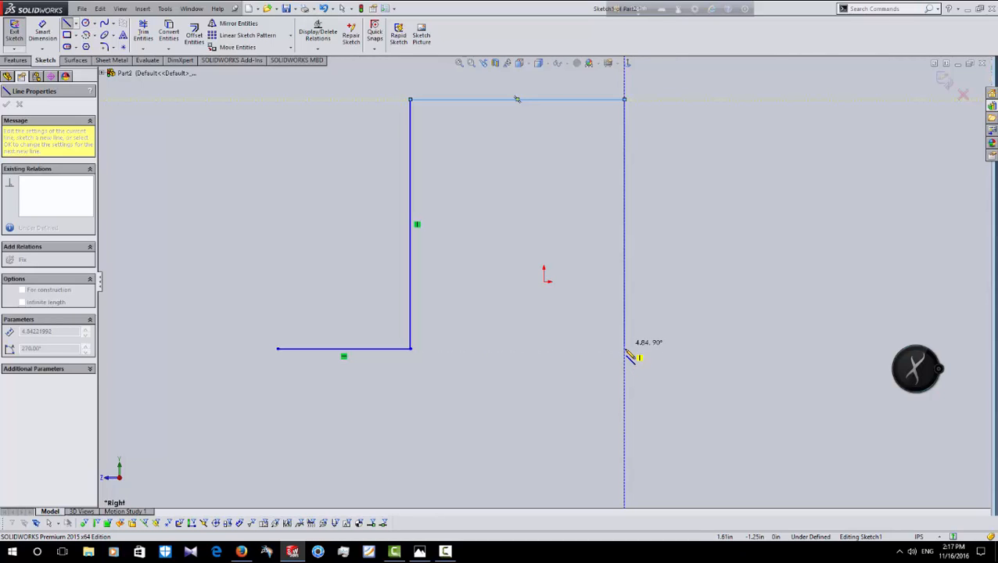
left_click(624, 349)
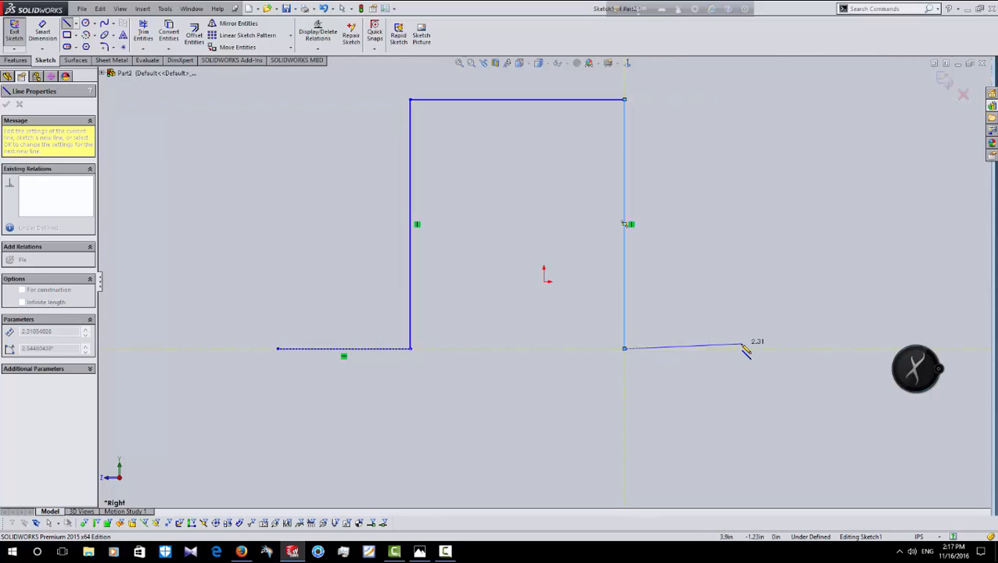
left_click(747, 349)
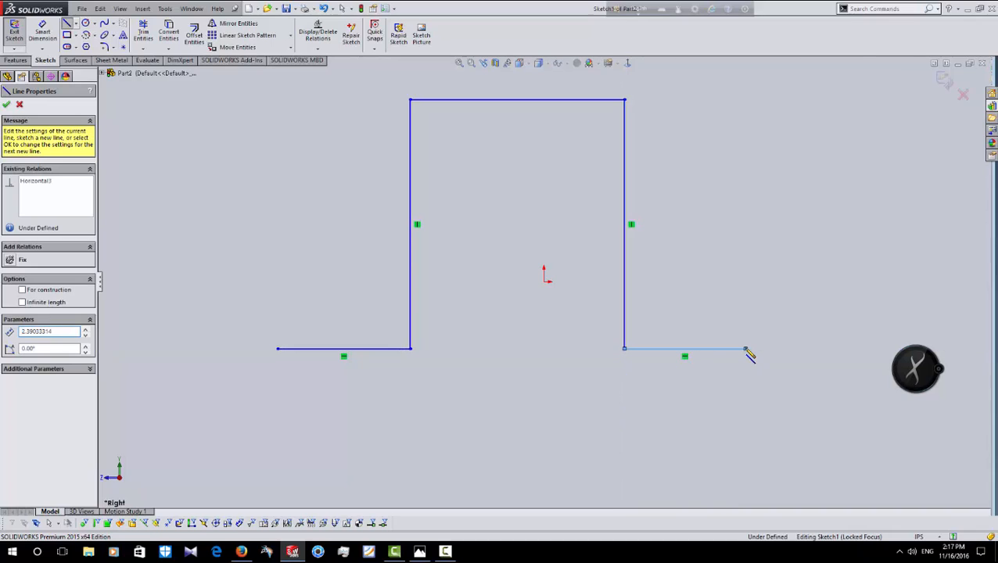
right_click(747, 350)
left_click(762, 355)
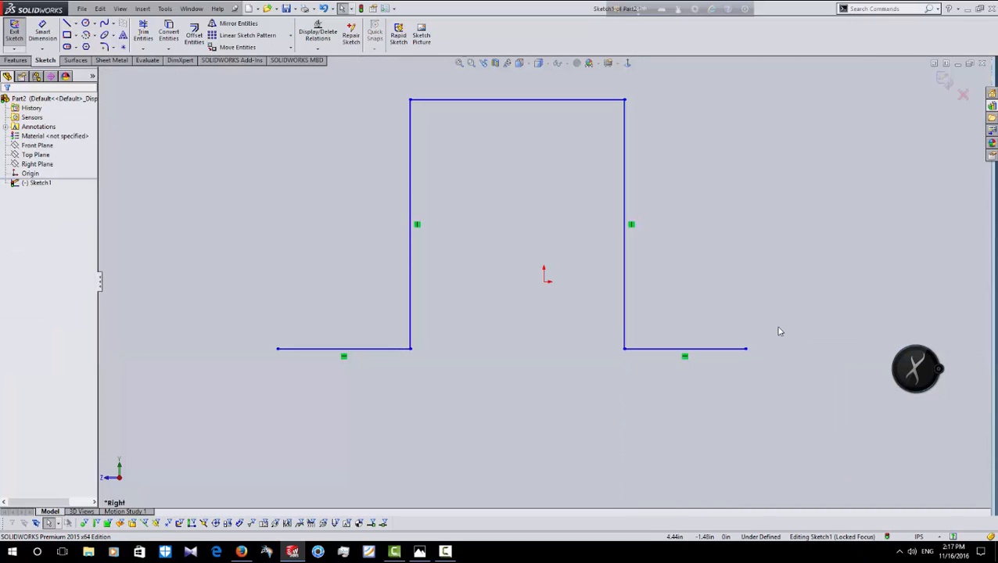
Step: Set the length of the profile's top line to 3.50 in
scroll(536, 267, "up", 3)
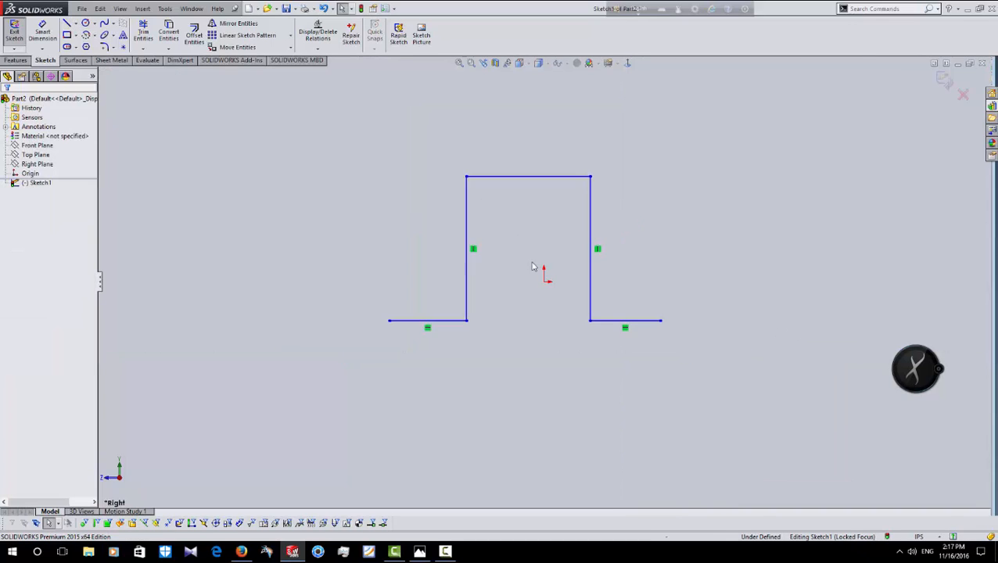
mouse_move(537, 267)
middle_mouse_down()
mouse_move(515, 350)
mouse_move(514, 215)
middle_mouse_up()
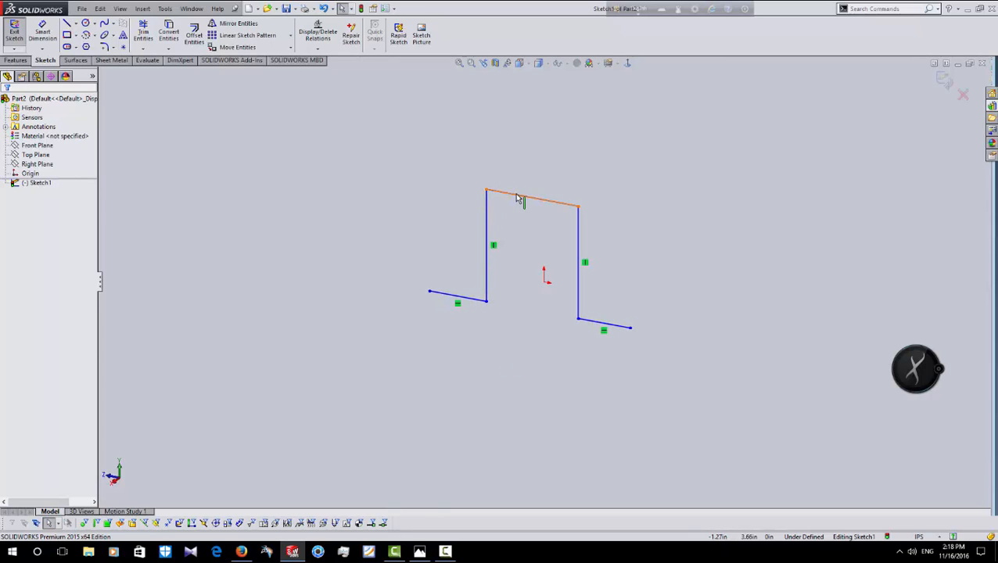
left_click(516, 194)
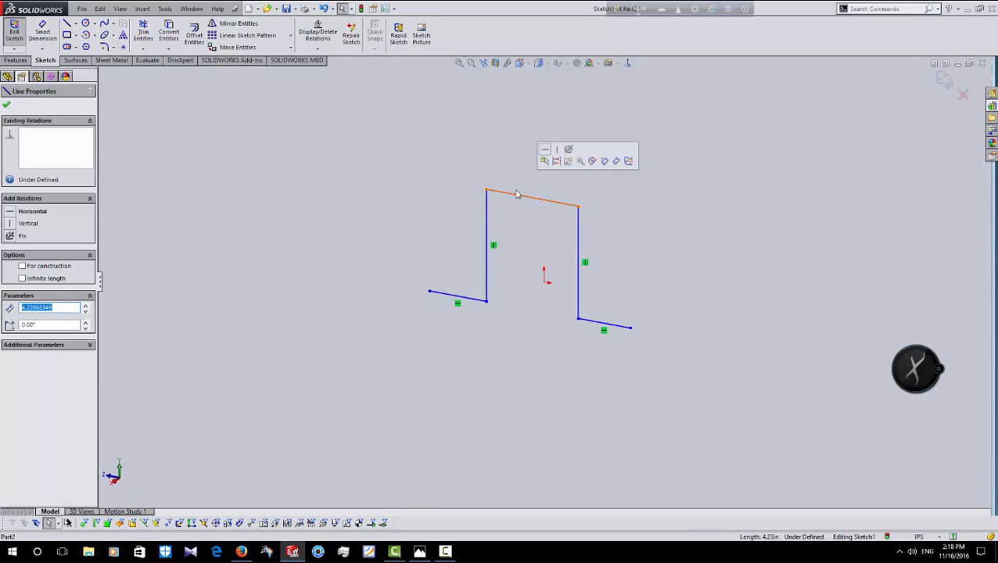
type("3.50")
key("Return")
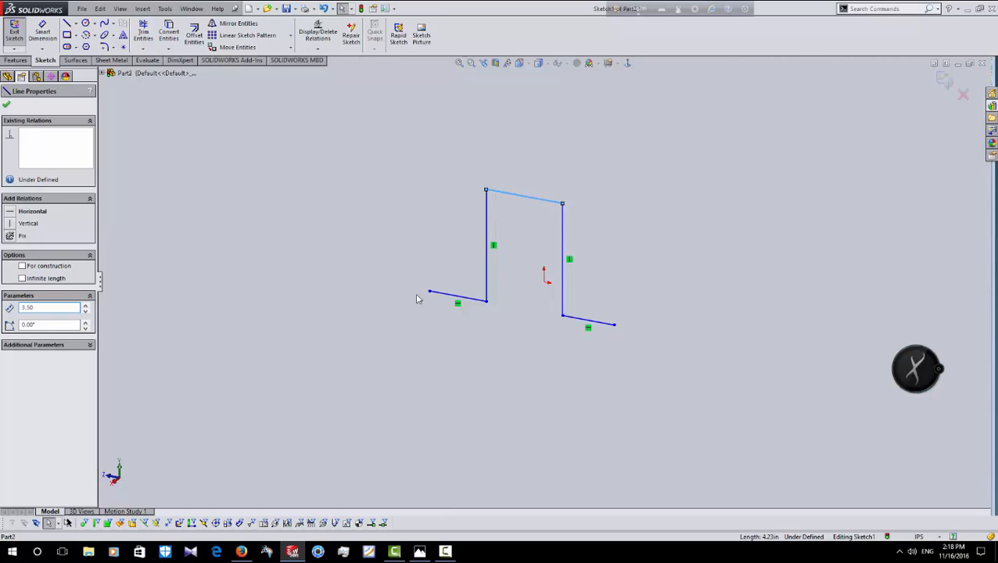
left_click(419, 338)
Step: Set the lengths of both bottom foot lines of the profile to 2.50 in
left_click(578, 324)
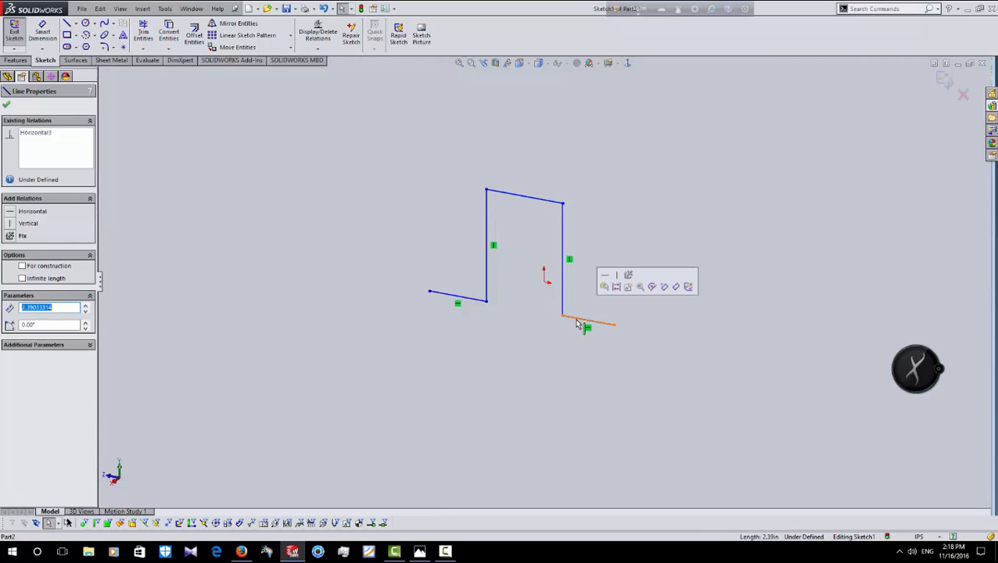
type("3.50")
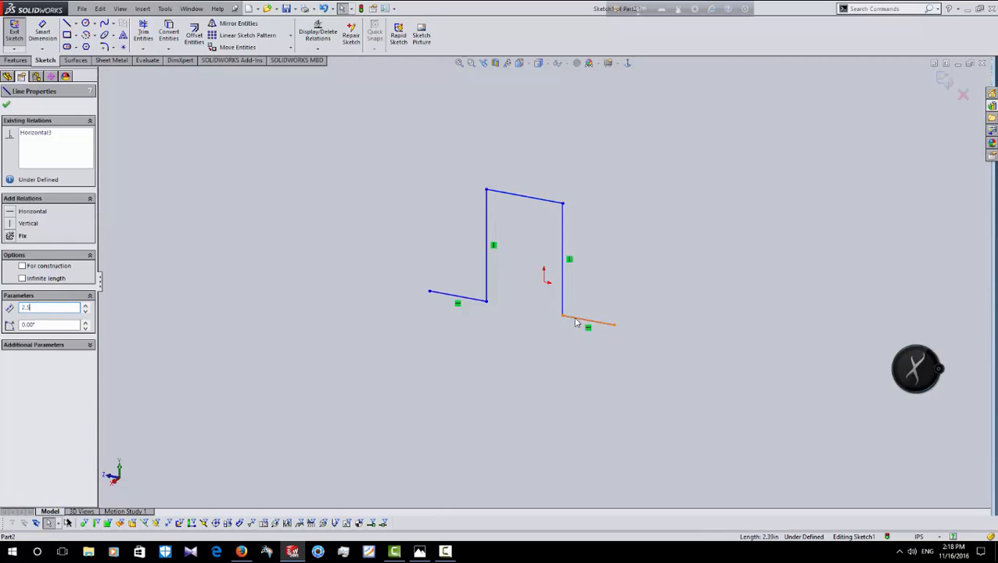
left_click(450, 293)
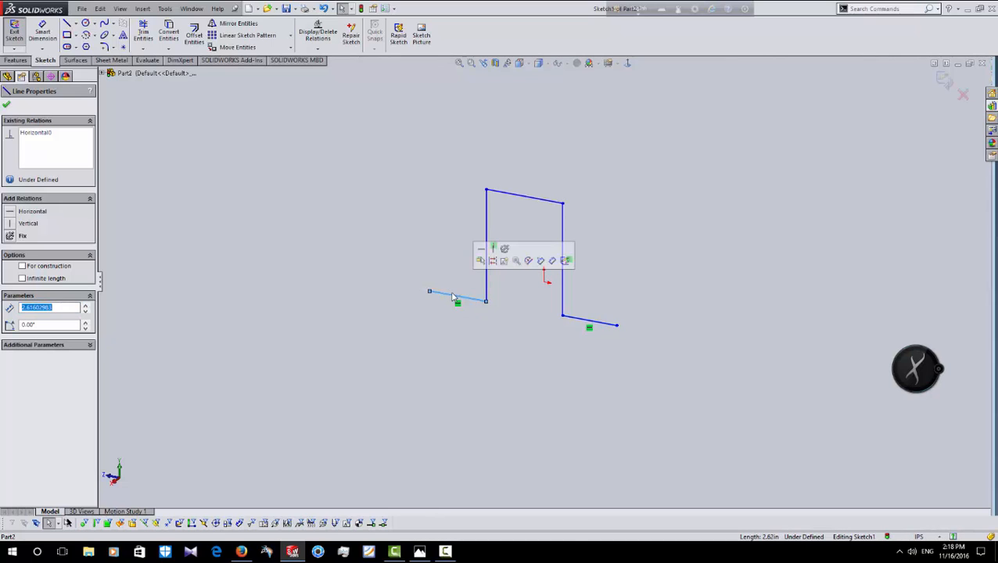
type("2")
key("Return")
Step: Set the length of the profile's left vertical line to 5.00 in
left_click(487, 224)
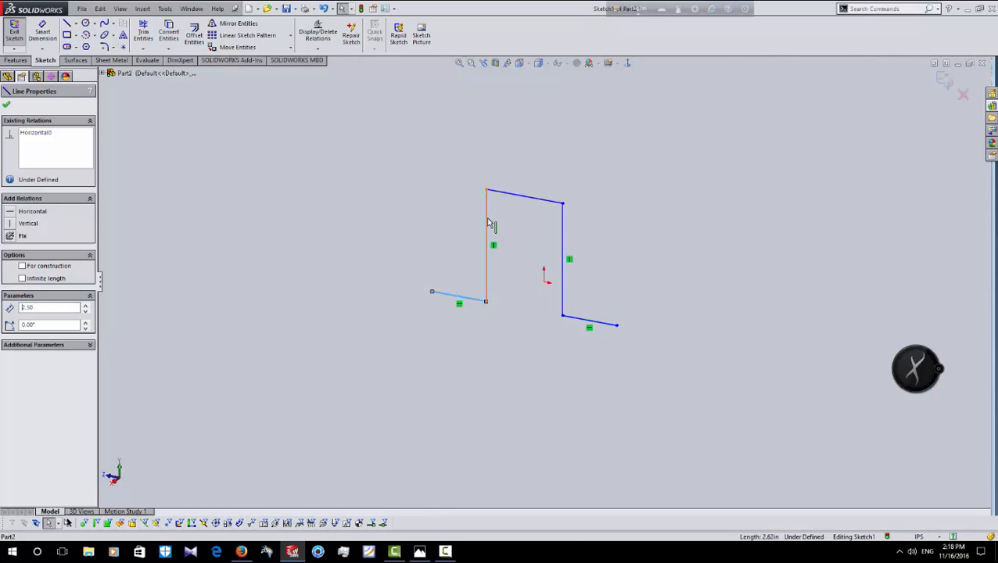
type("5")
key("Return")
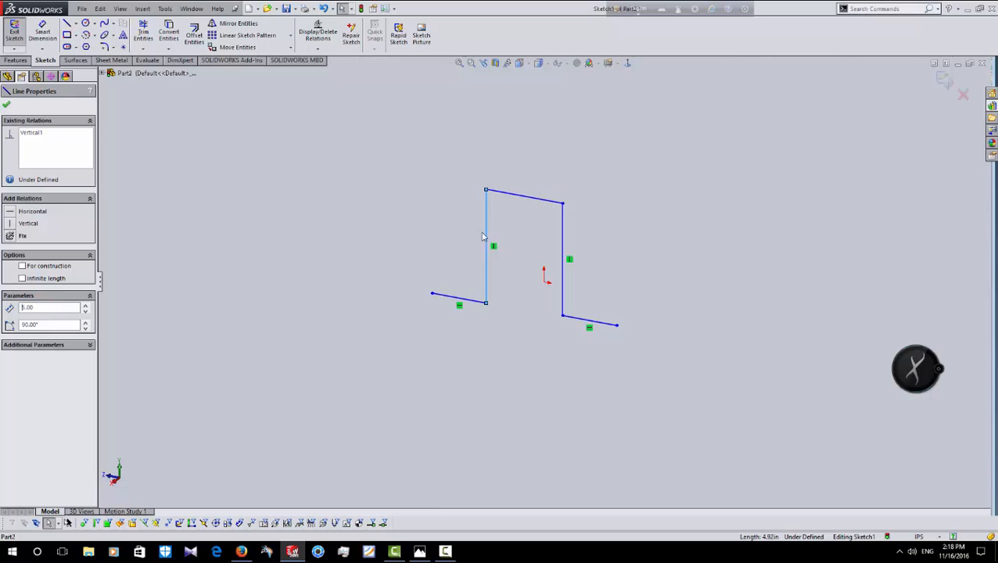
left_click(6, 104)
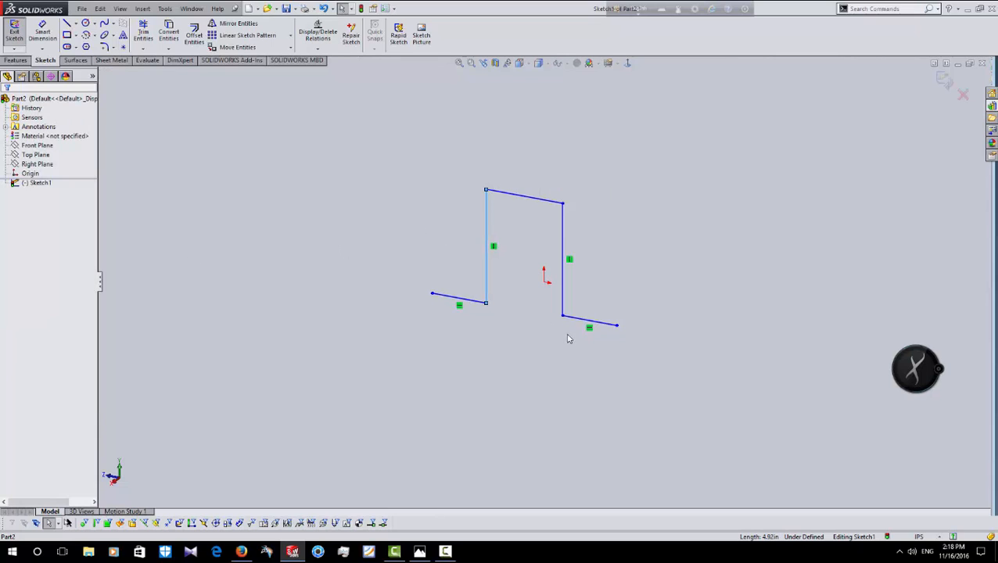
left_click(330, 283)
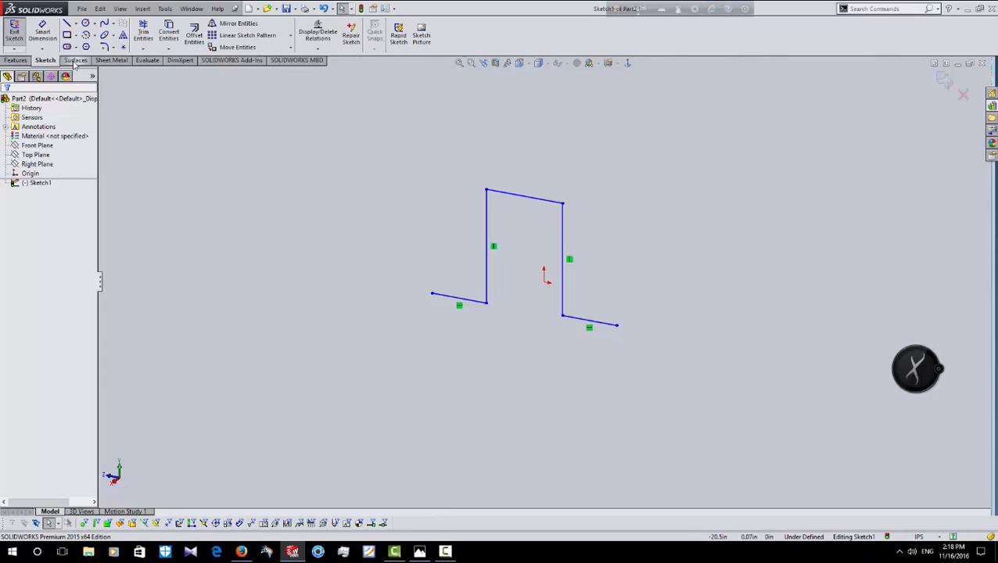
Step: Start a Base Flange from the open hat profile and reverse its thickness direction to the outside of the sketch lines
left_click(103, 60)
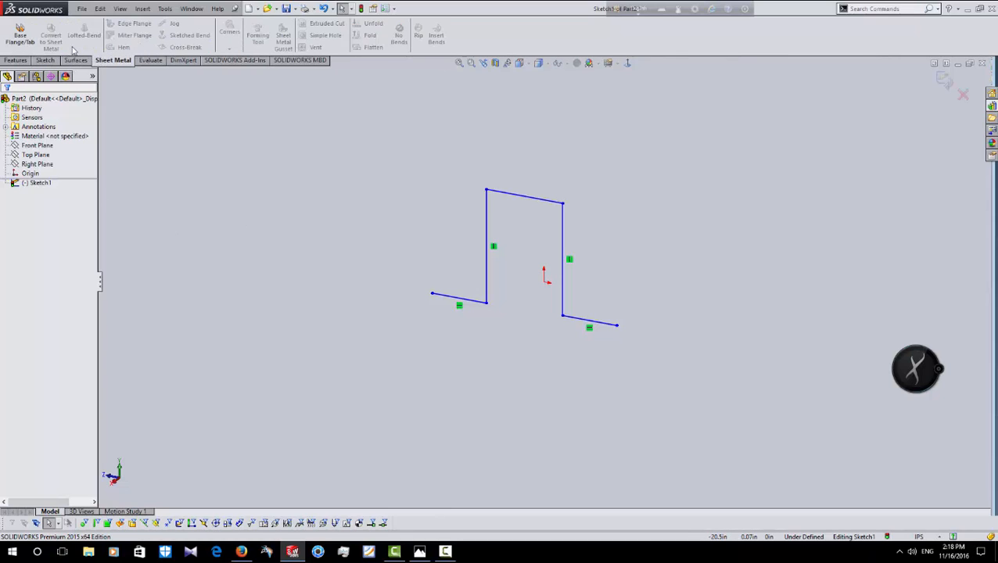
left_click(13, 36)
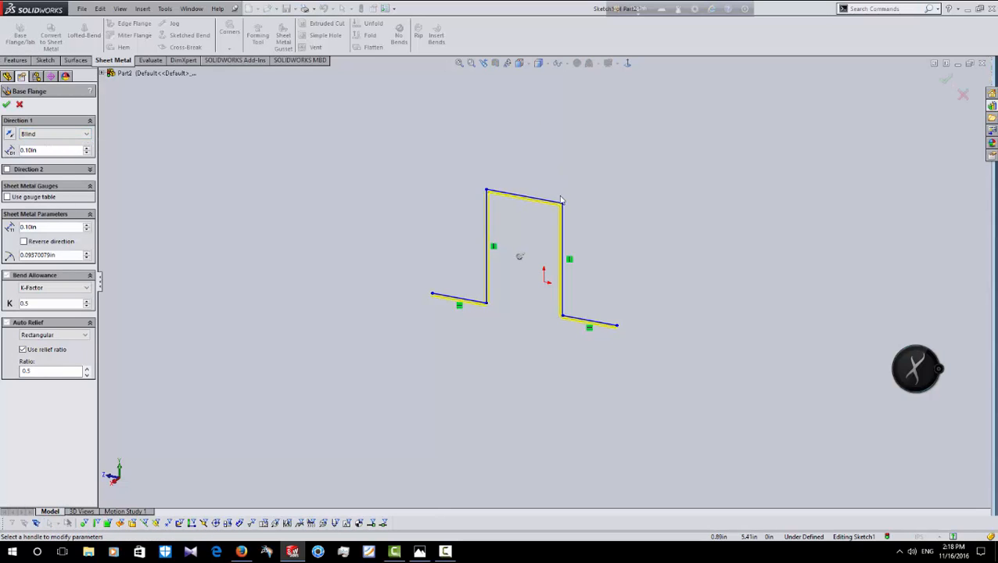
scroll(562, 257, "down", 3)
scroll(560, 255, "down", 2)
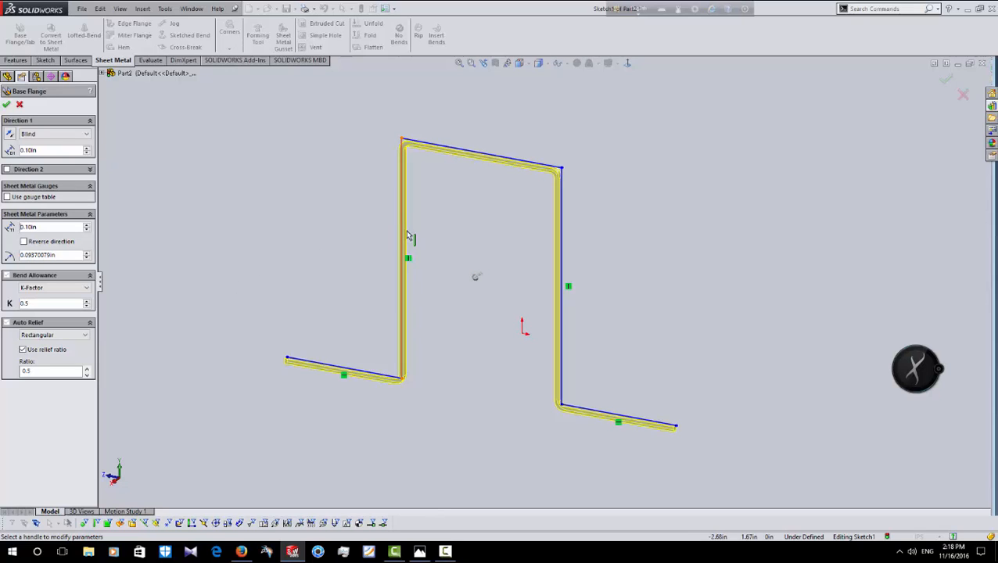
middle_click_drag(407, 234, 426, 225)
scroll(383, 158, "down", 7)
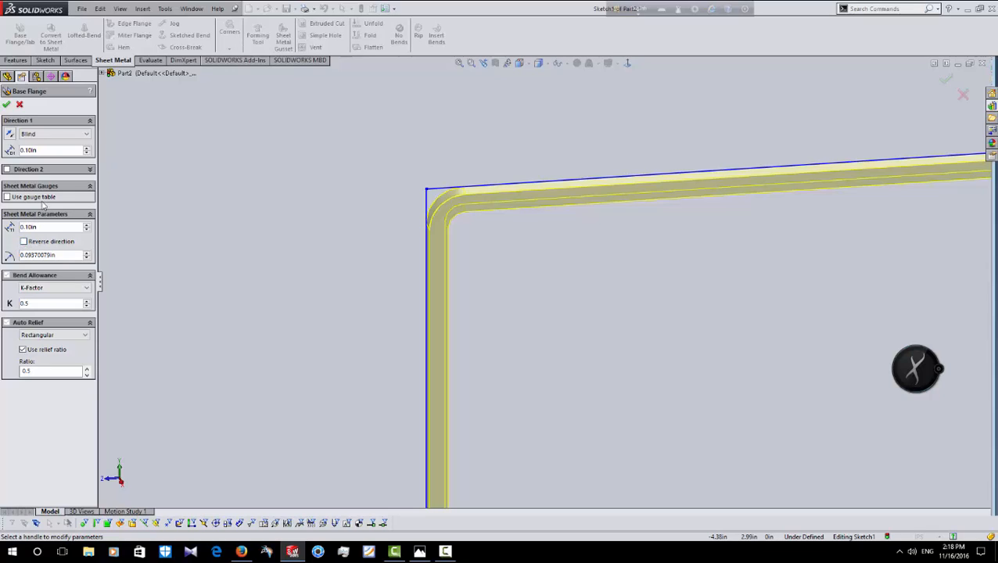
left_click(23, 242)
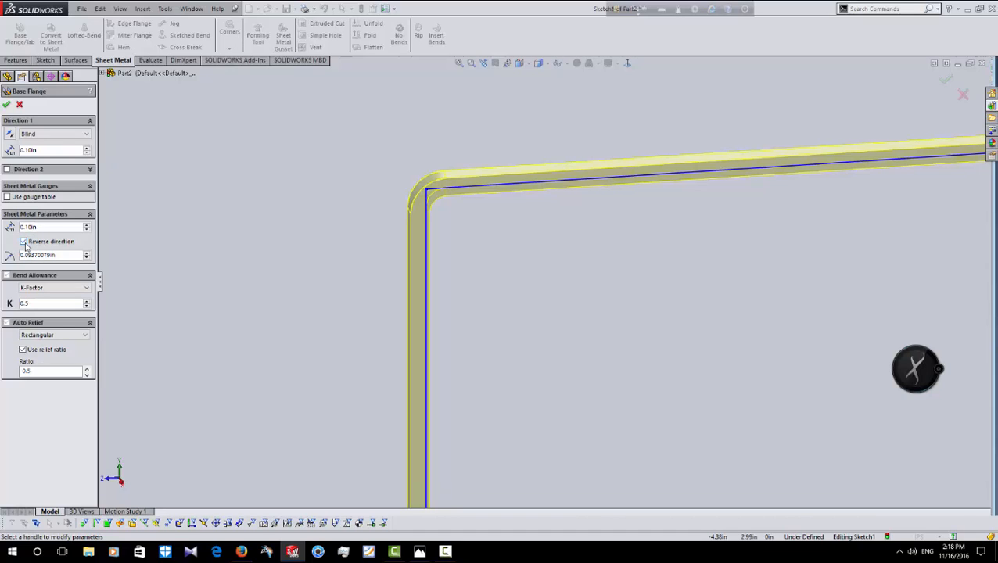
scroll(384, 182, "down", 2)
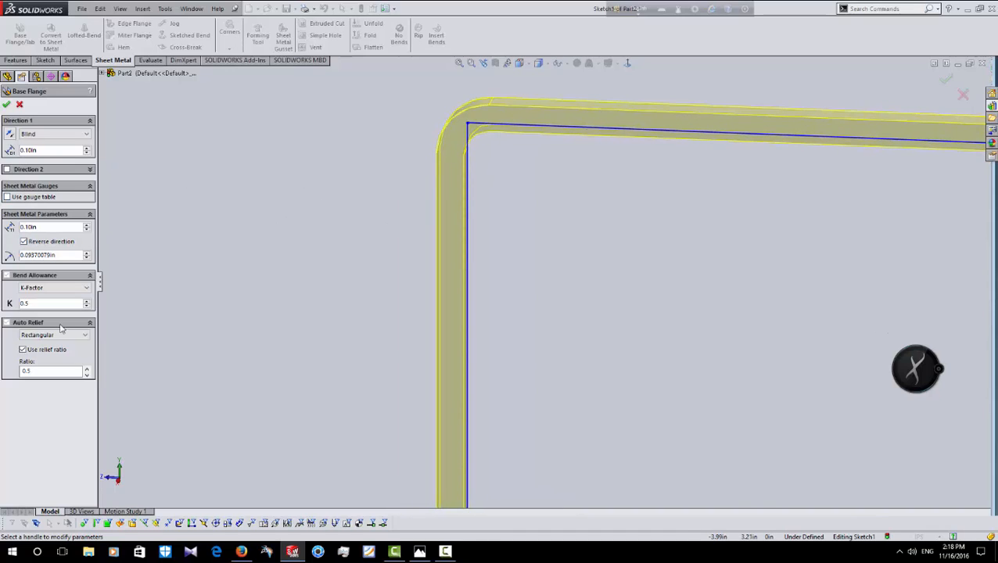
scroll(385, 295, "up", 2)
middle_click_drag(419, 311, 384, 337)
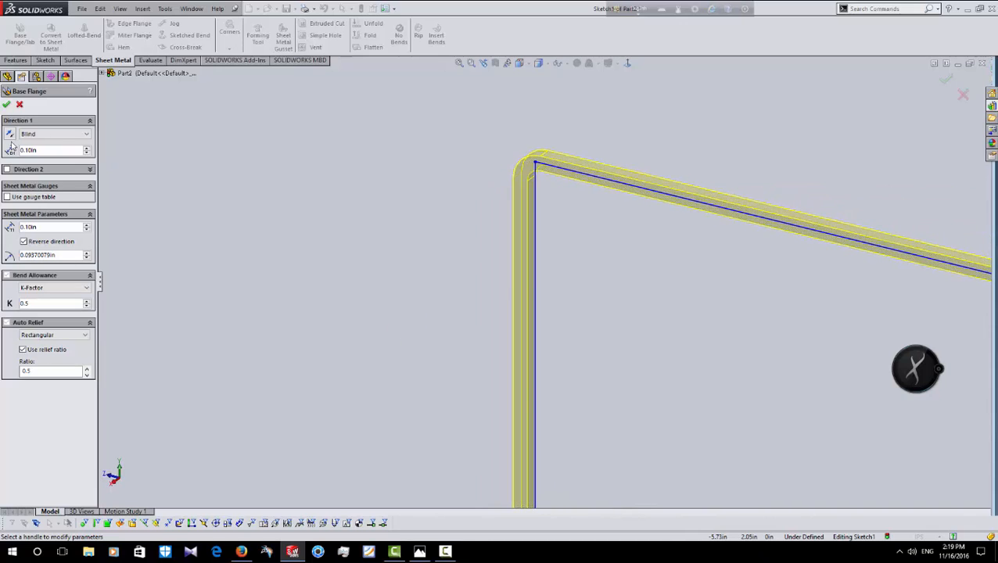
Step: Extend the base flange to both sides of the sketch, blind about 1.77 in in Direction 1 and about 1.47 in in Direction 2
scroll(588, 456, "up", 5)
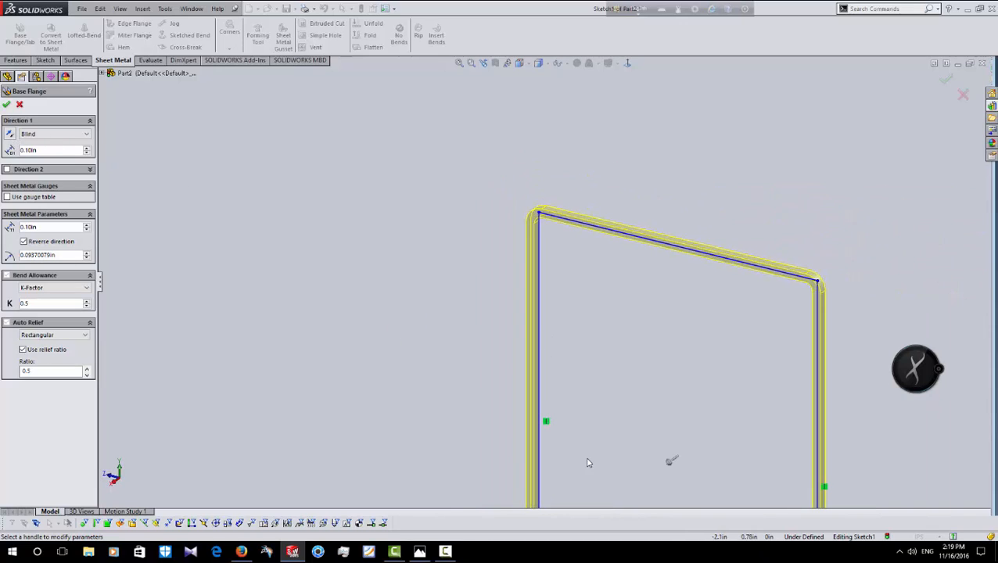
left_click(631, 408)
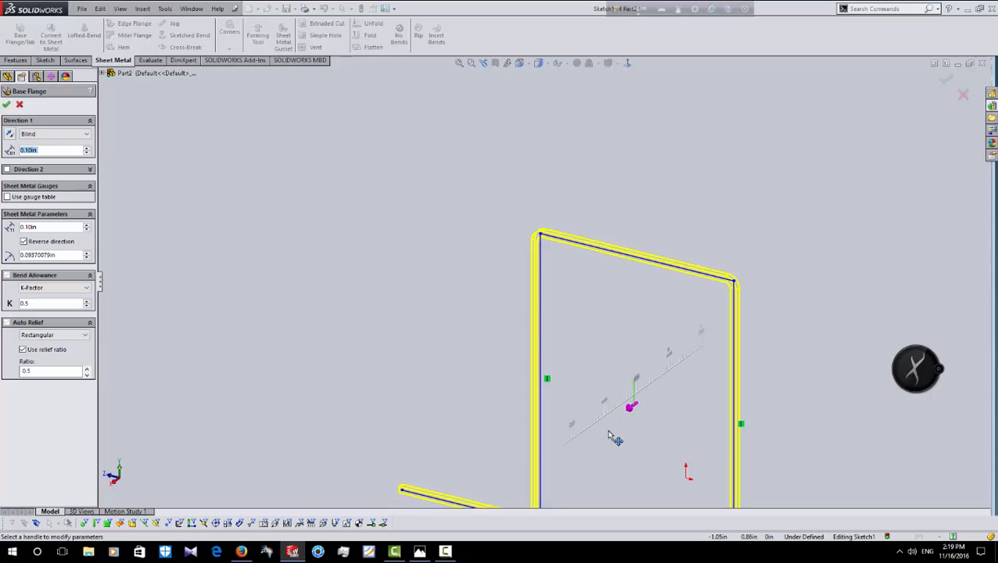
left_click(563, 457)
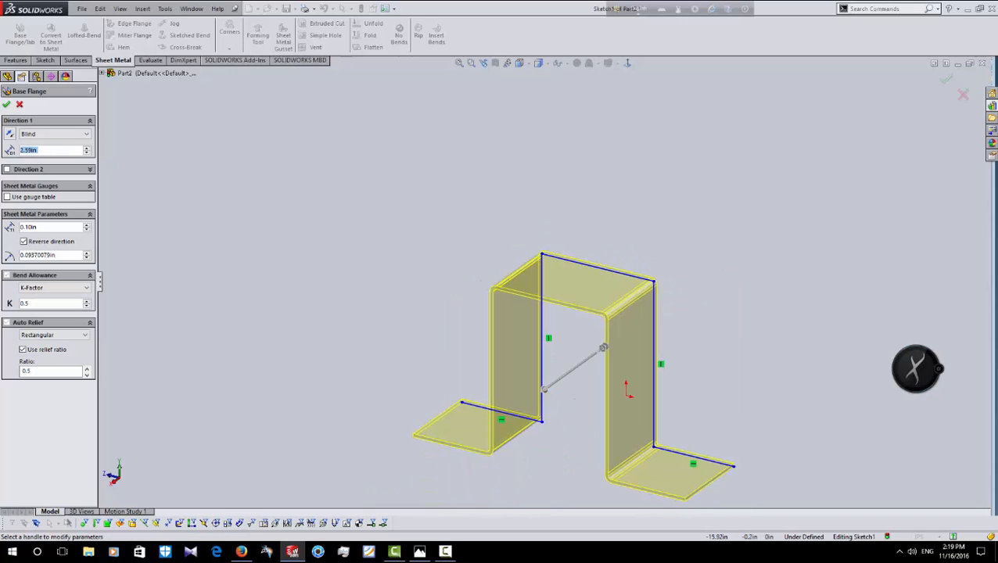
left_click(6, 171)
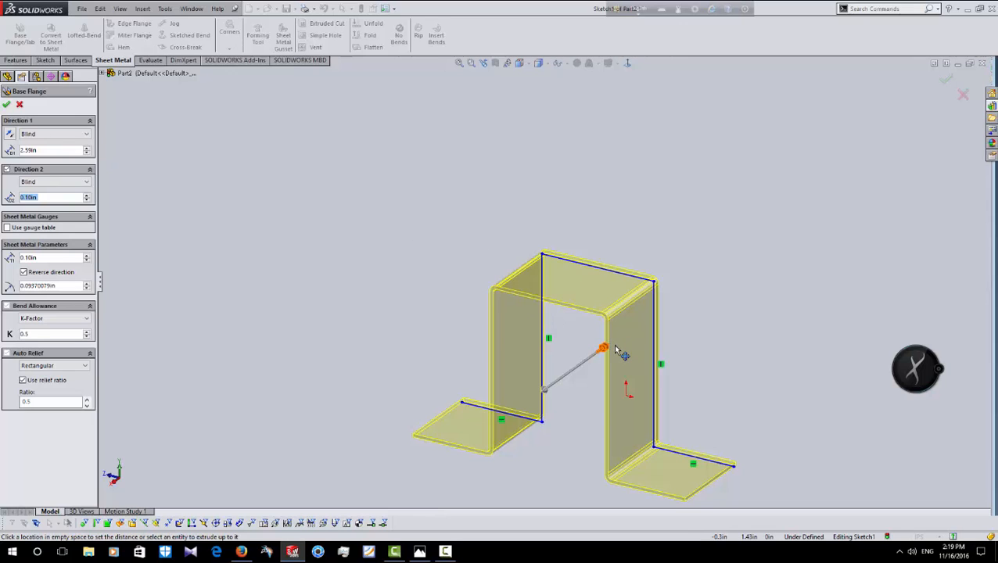
mouse_move(603, 347)
left_mouse_down()
mouse_move(736, 288)
mouse_move(640, 321)
left_mouse_up()
left_click_drag(547, 403, 561, 380)
left_click_drag(640, 324, 629, 329)
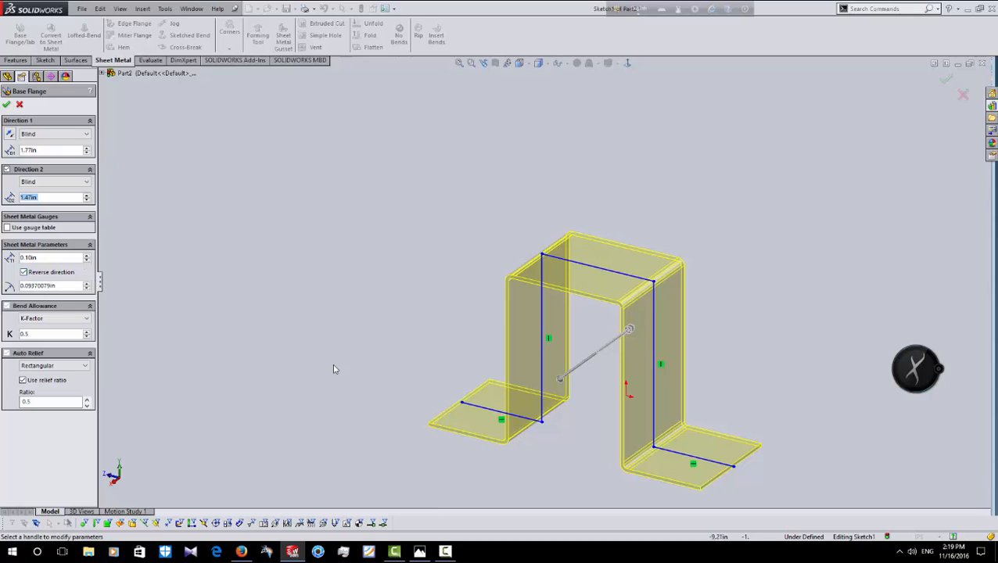
Step: Try a sheet thickness of 0.14 in for the base flange and return it to 0.10 in
scroll(489, 327, "down", 2)
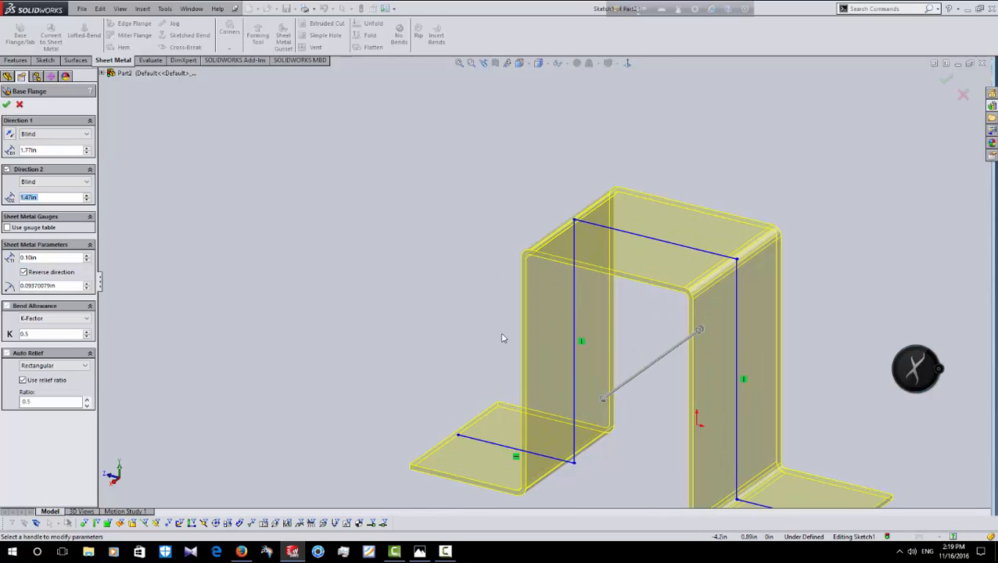
scroll(512, 331, "down", 6)
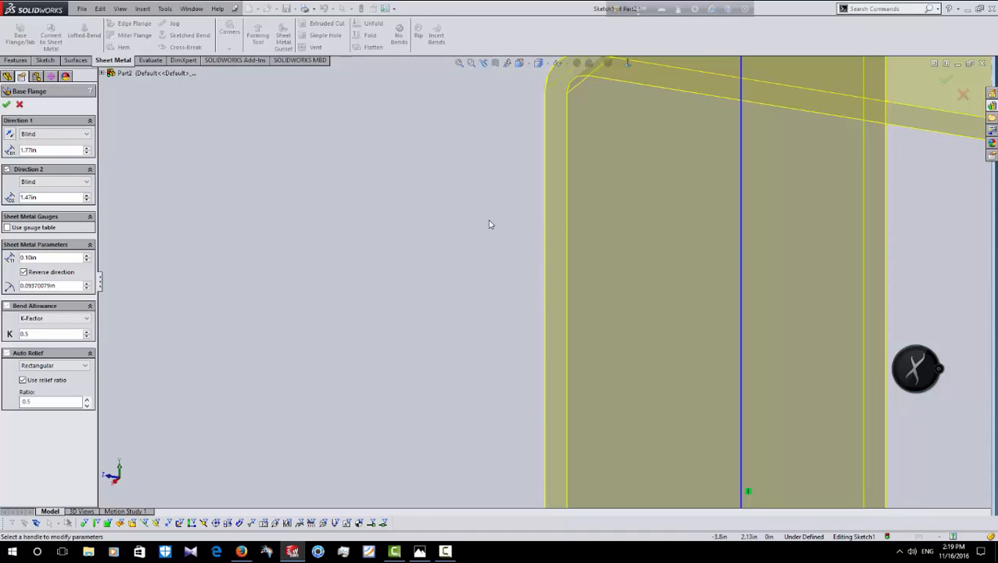
left_click(89, 256)
left_click(89, 257)
left_click(90, 257)
left_click(89, 257)
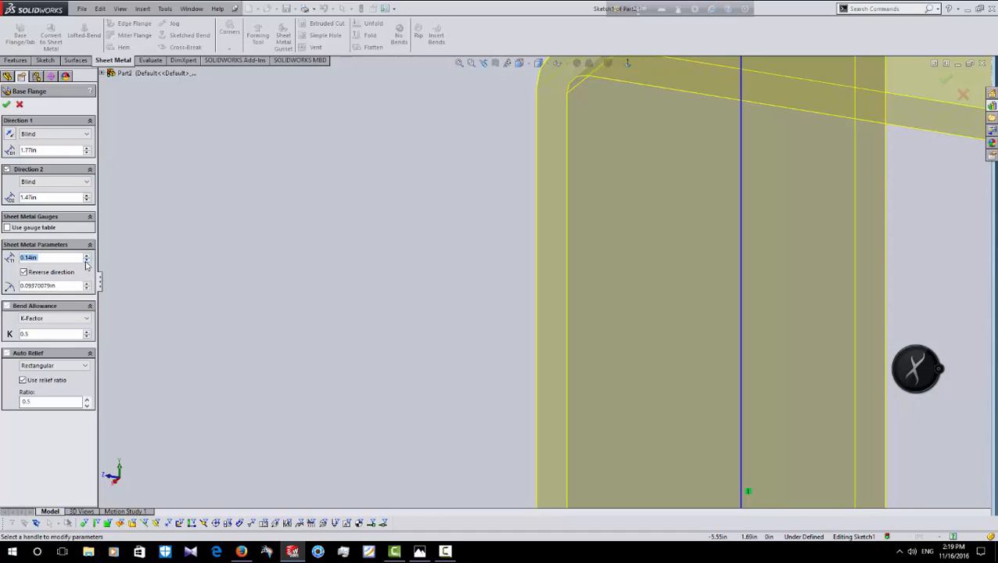
left_click(86, 263)
left_click(86, 262)
left_click(86, 263)
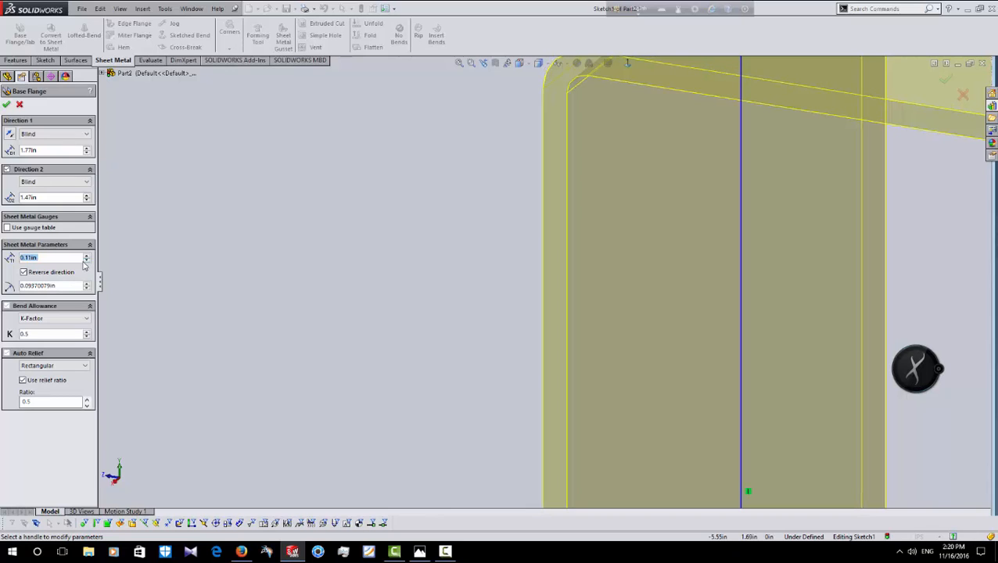
left_click(86, 263)
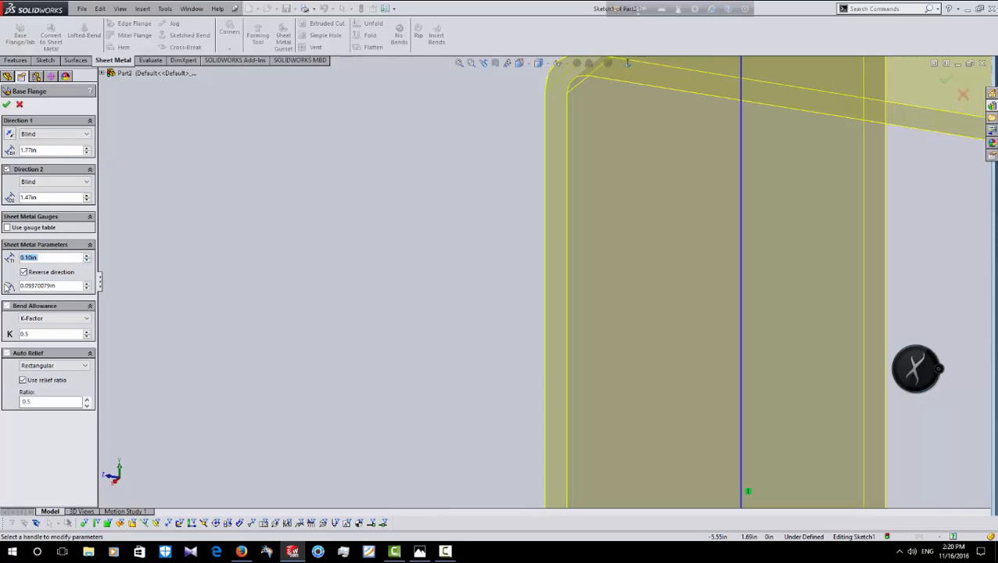
Step: Set the base flange's bend radius to 0.005 in and inspect the upper corner bend closely
middle_click_drag(434, 286, 448, 213)
scroll(594, 209, "down", 4)
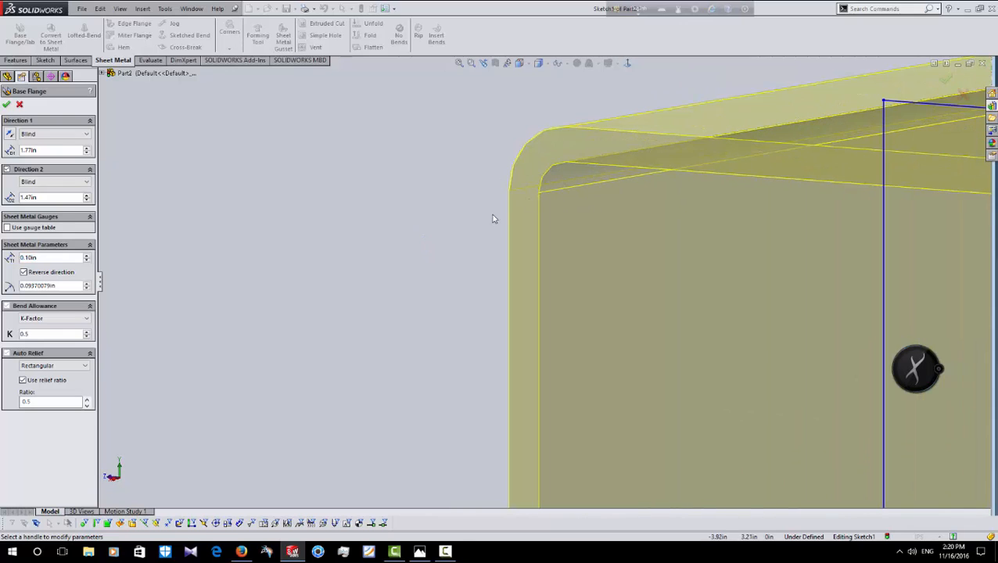
double_click(67, 287)
type("0.001")
key("Return")
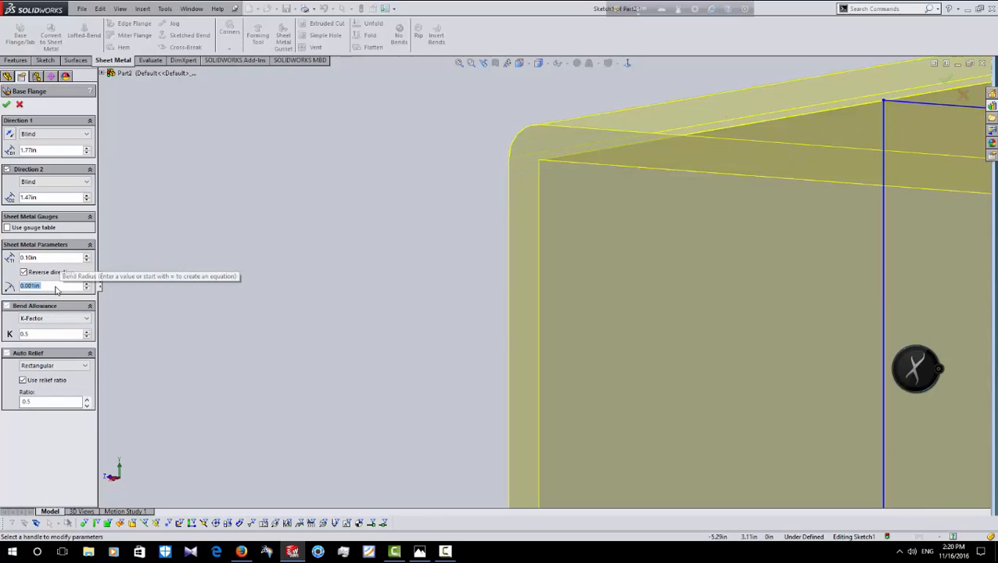
type("0.001")
key("Return")
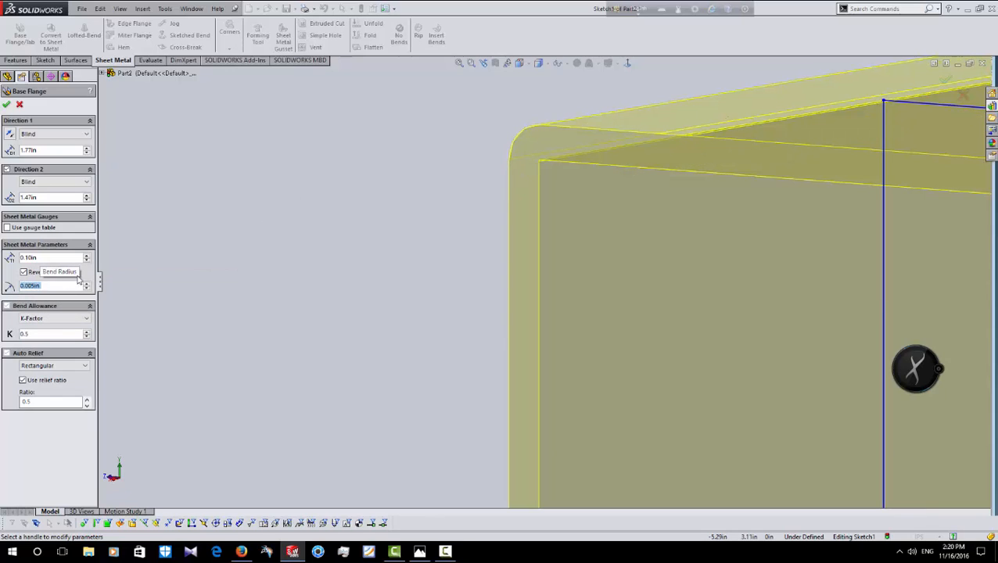
middle_click_drag(292, 209, 294, 207)
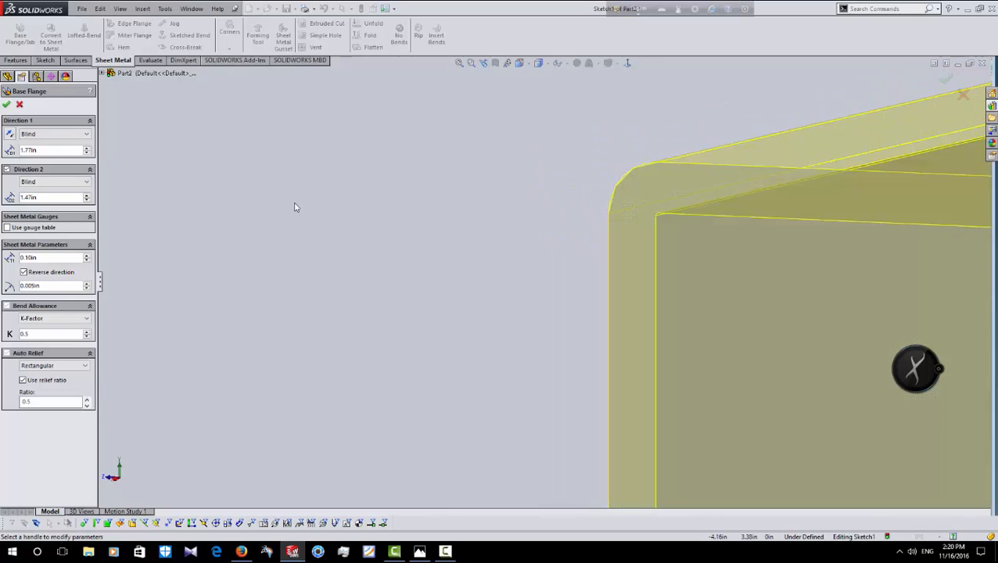
scroll(349, 225, "up", 8)
scroll(567, 294, "down", 3)
scroll(567, 294, "down", 8)
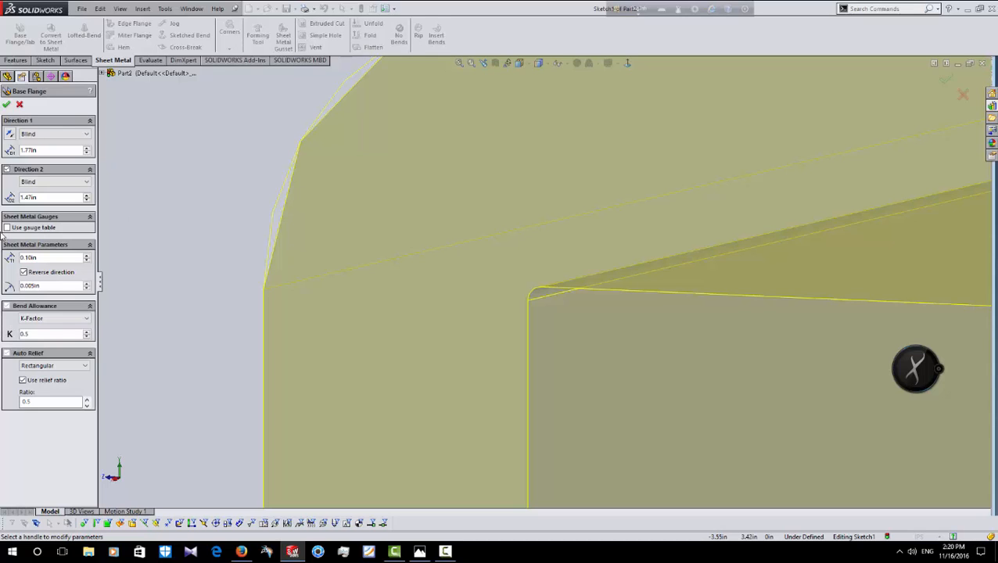
Step: Review the bend allowance types, keep K-Factor at 0.5, and create the base flange
left_click(57, 321)
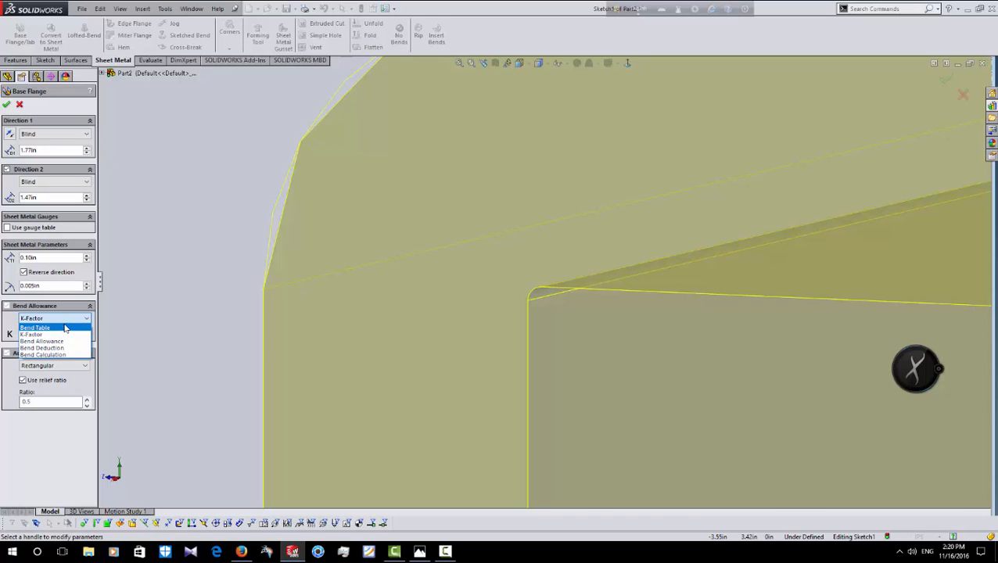
left_click(106, 285)
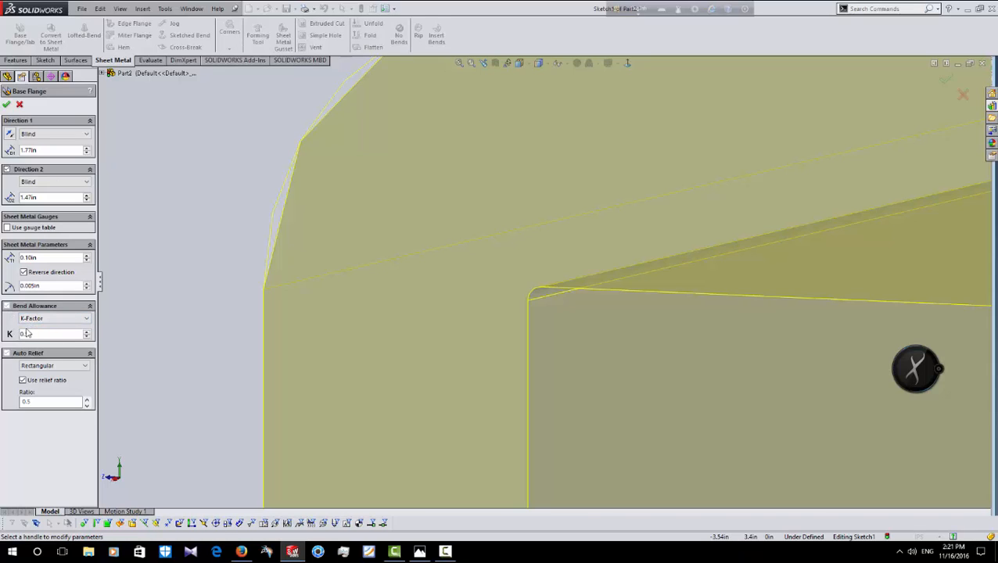
left_click(55, 338)
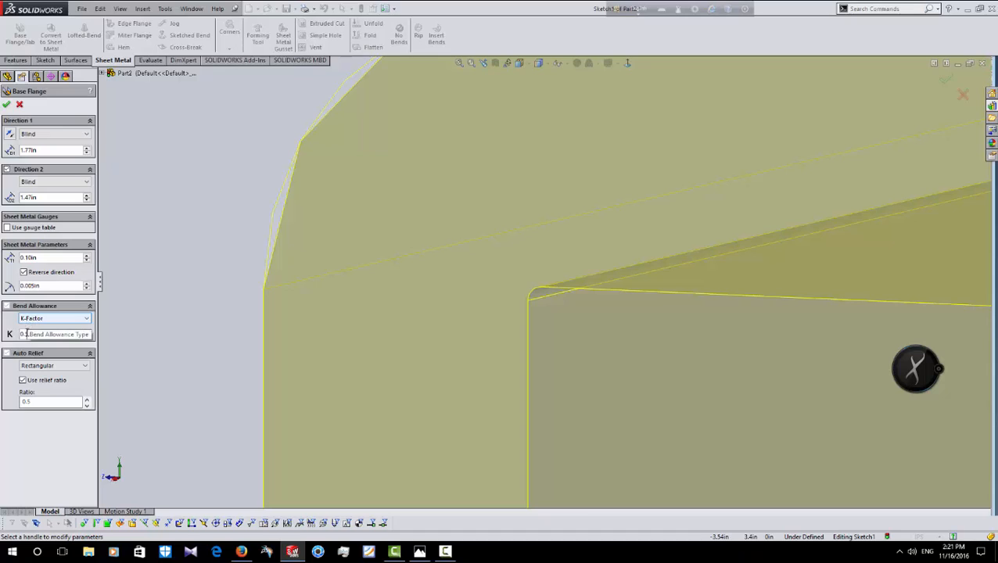
left_click(49, 335)
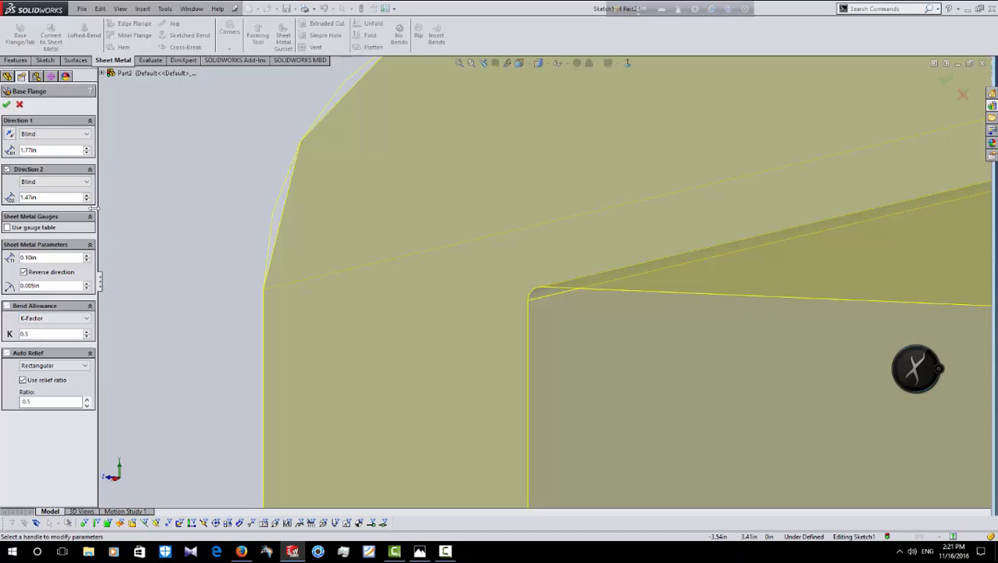
left_click(6, 104)
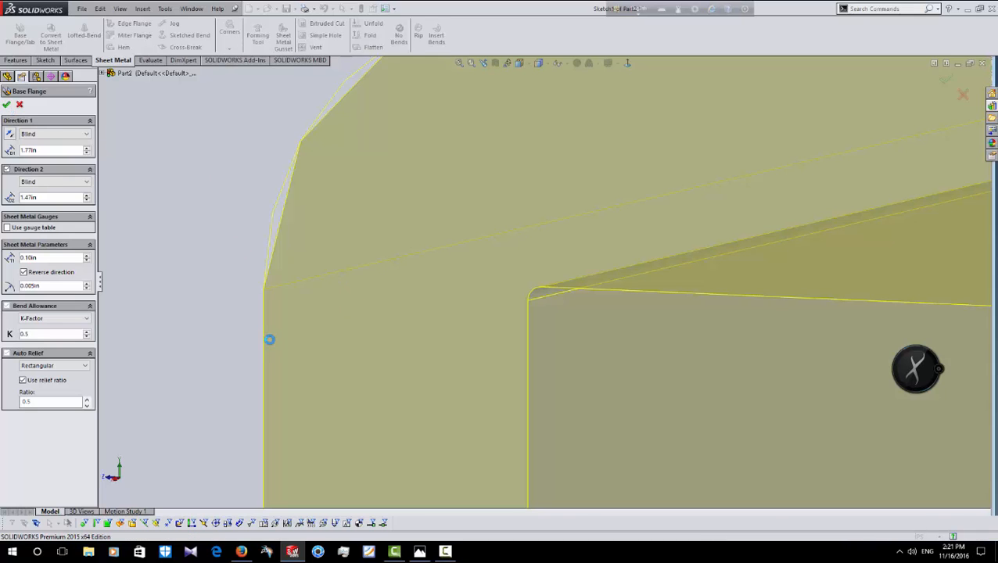
scroll(260, 339, "up", 15)
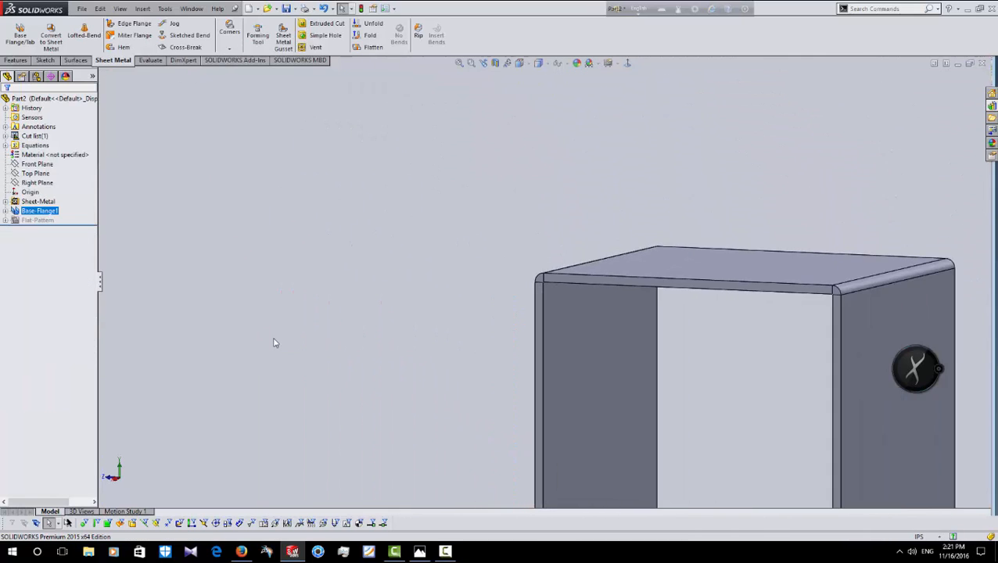
scroll(274, 342, "up", 2)
left_click(324, 347)
middle_click_drag(325, 349, 367, 436)
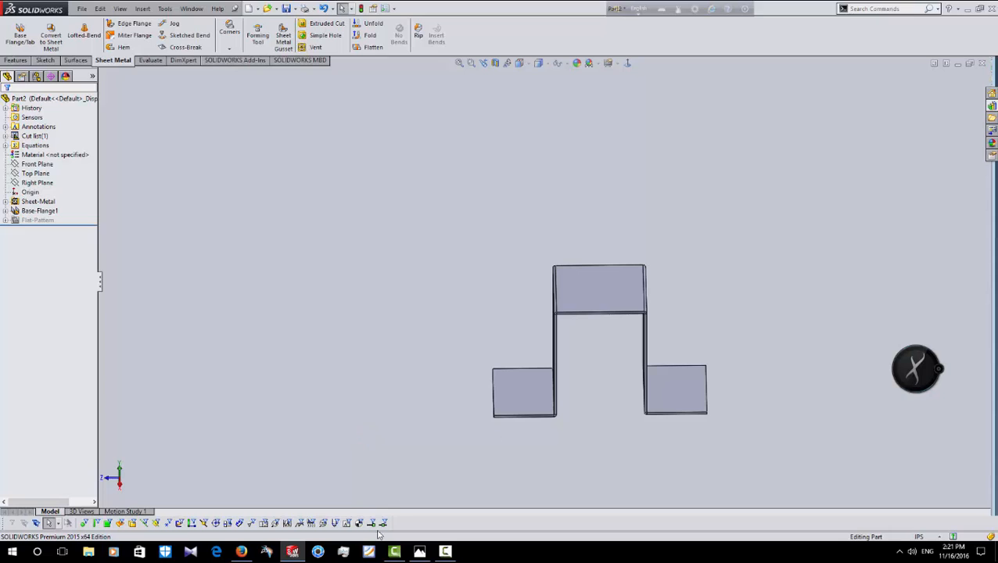
Step: Switch to Photos, examine the foot holes in the bracket's reference image 1.JPG, and return to SOLIDWORKS
left_click(420, 552)
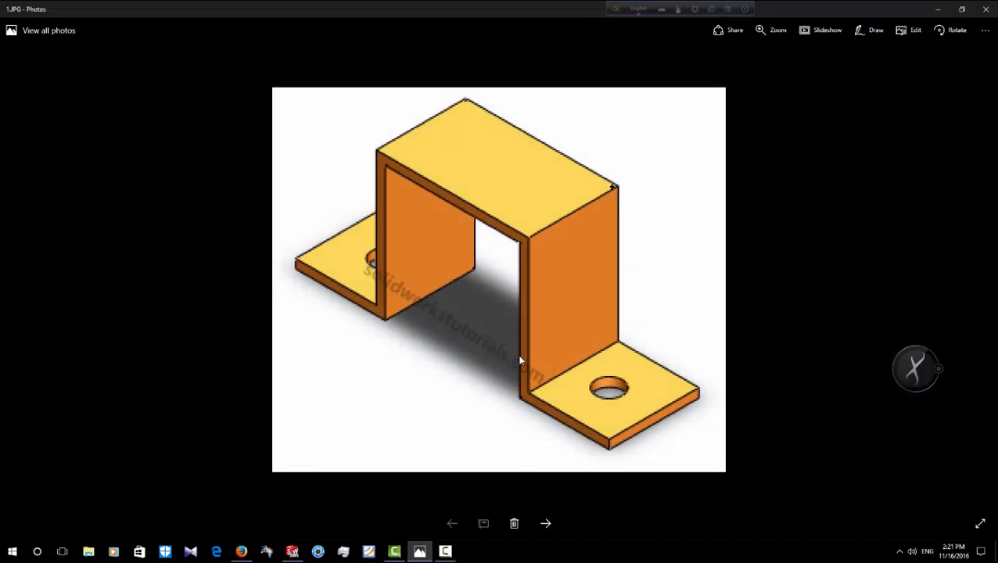
scroll(614, 389, "down", 1)
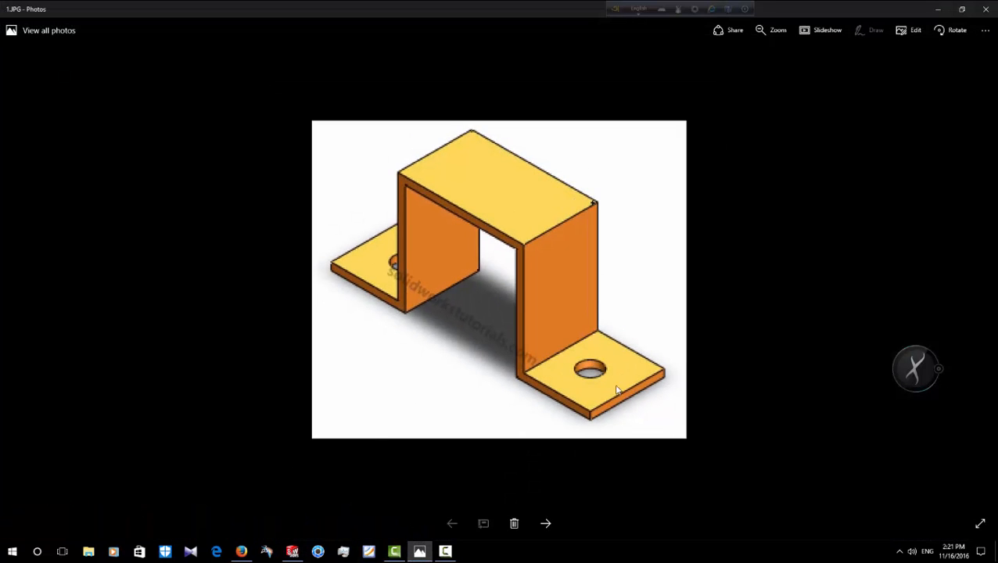
scroll(596, 370, "up", 3)
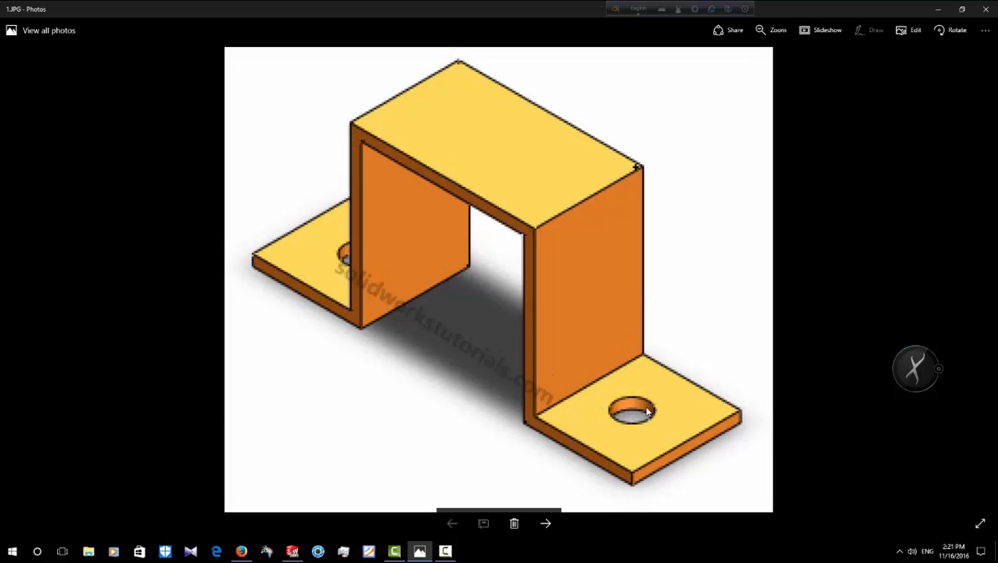
left_click(938, 10)
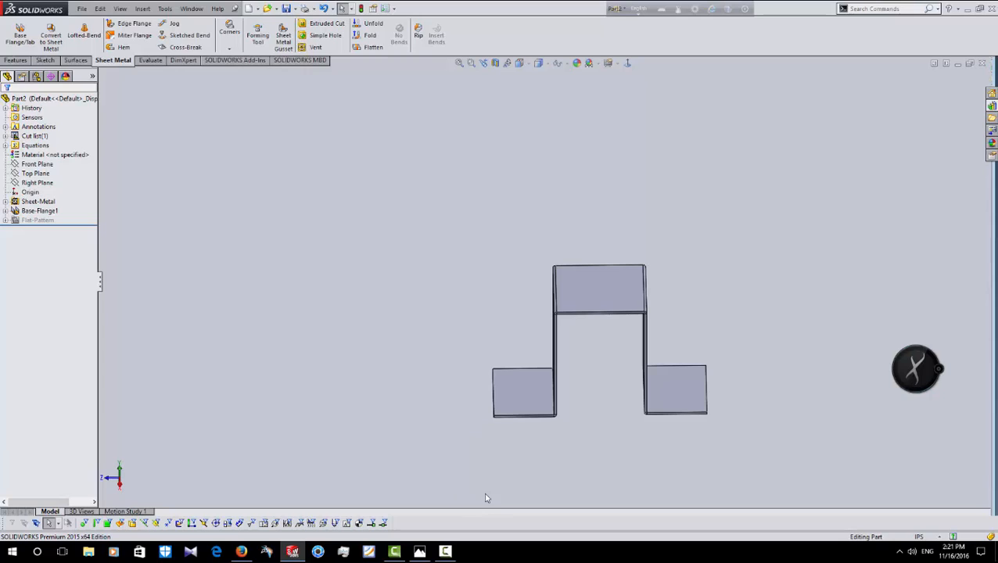
Step: Start a sketch on the left foot's upper face and draw a line from the midpoint of its back edge to its front edge's midpoint
scroll(540, 389, "down", 1)
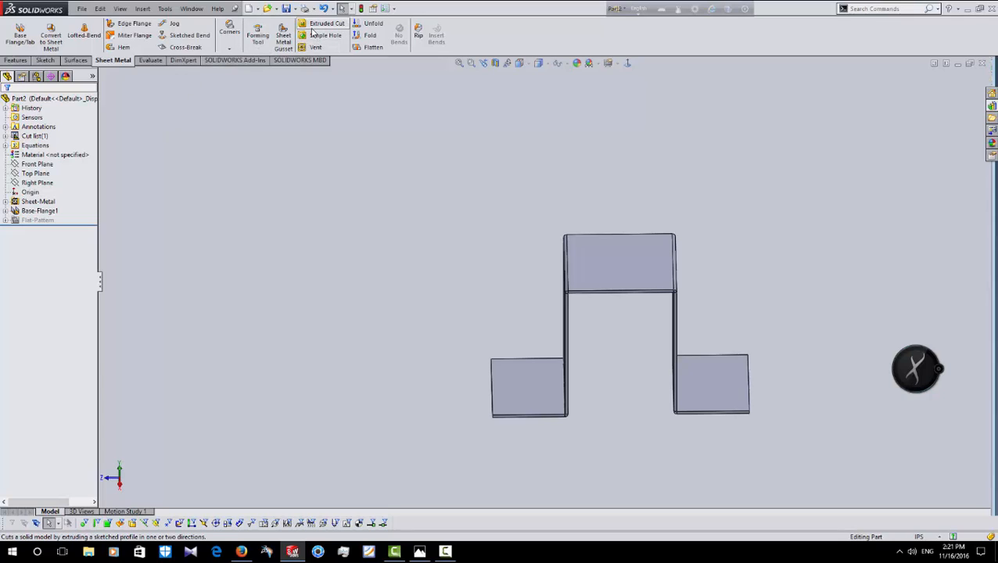
left_click(531, 363)
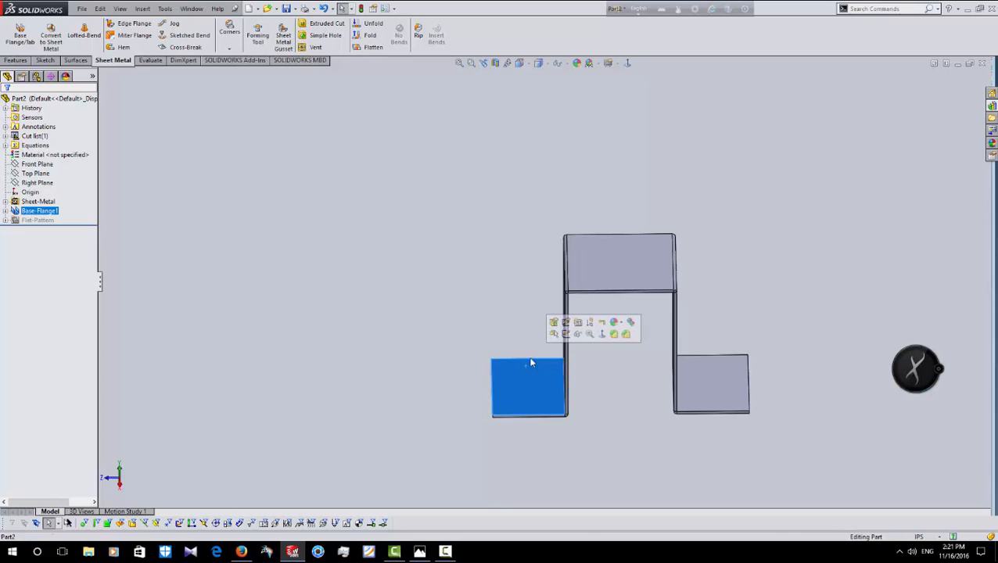
left_click(566, 334)
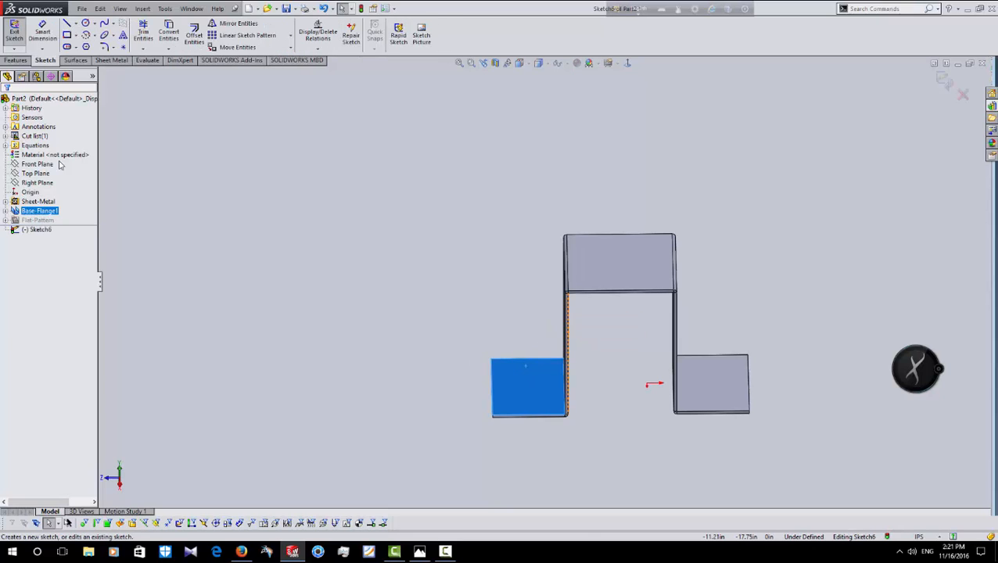
left_click(67, 24)
scroll(500, 438, "down", 5)
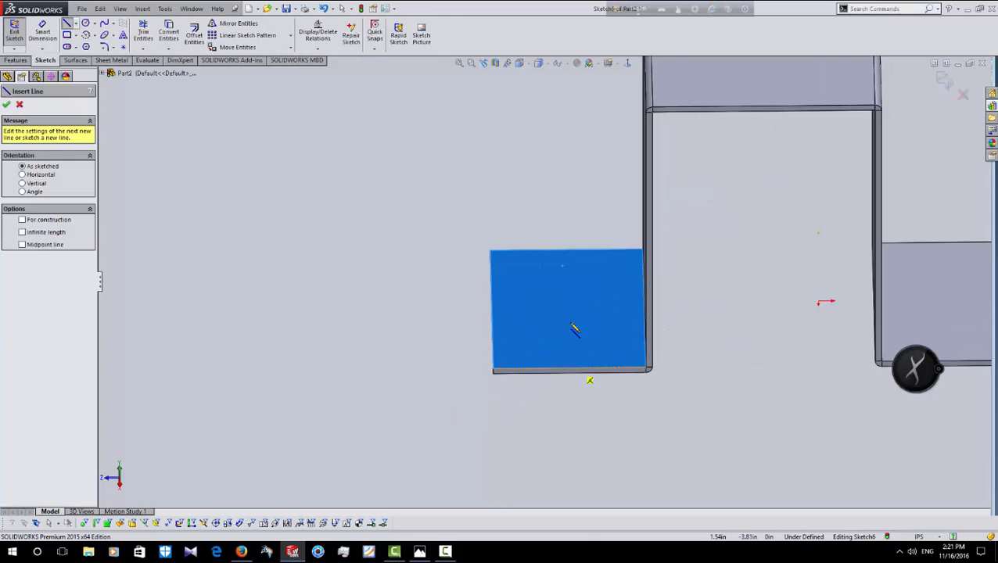
left_click(565, 250)
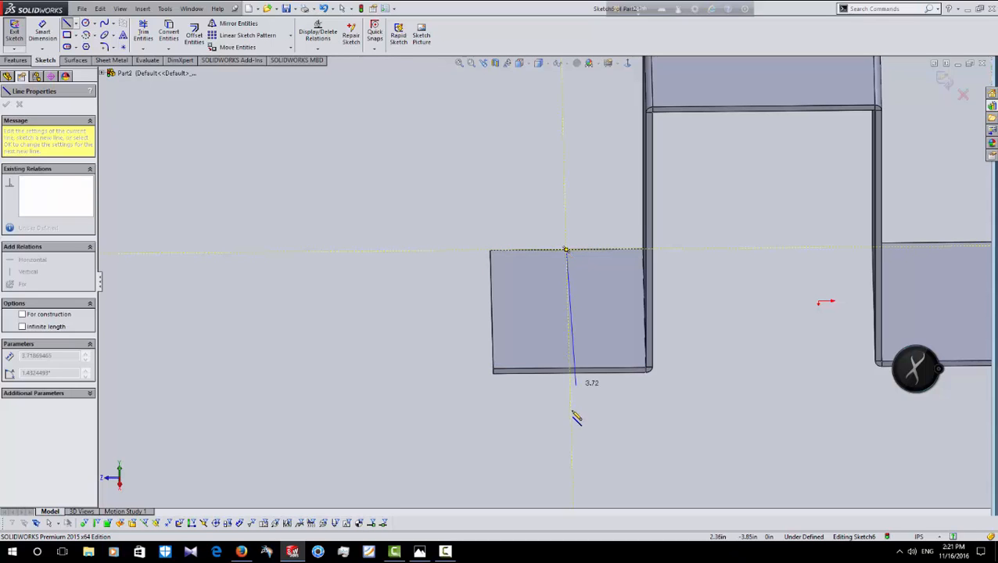
left_click(570, 368)
right_click(378, 271)
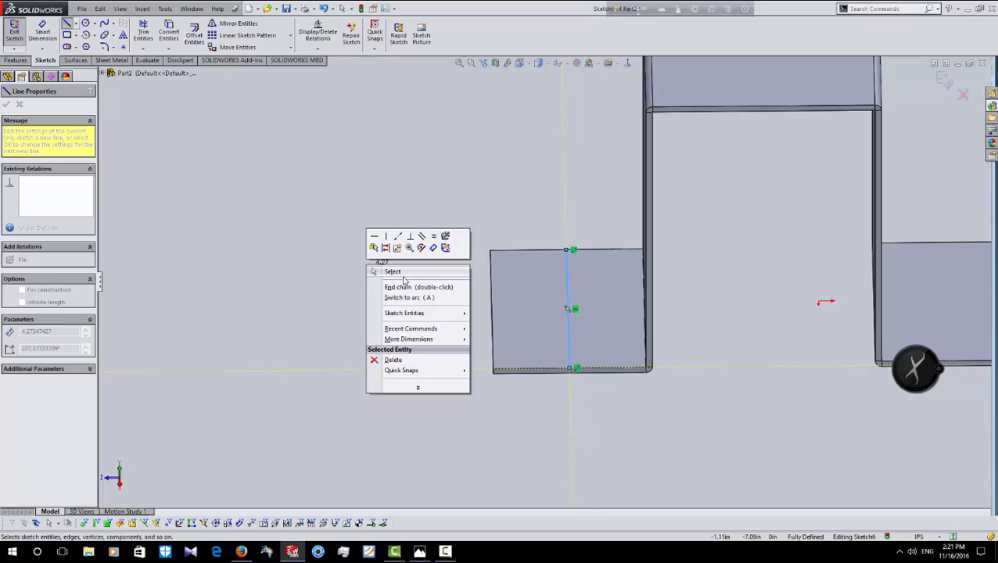
left_click(416, 281)
key("Escape")
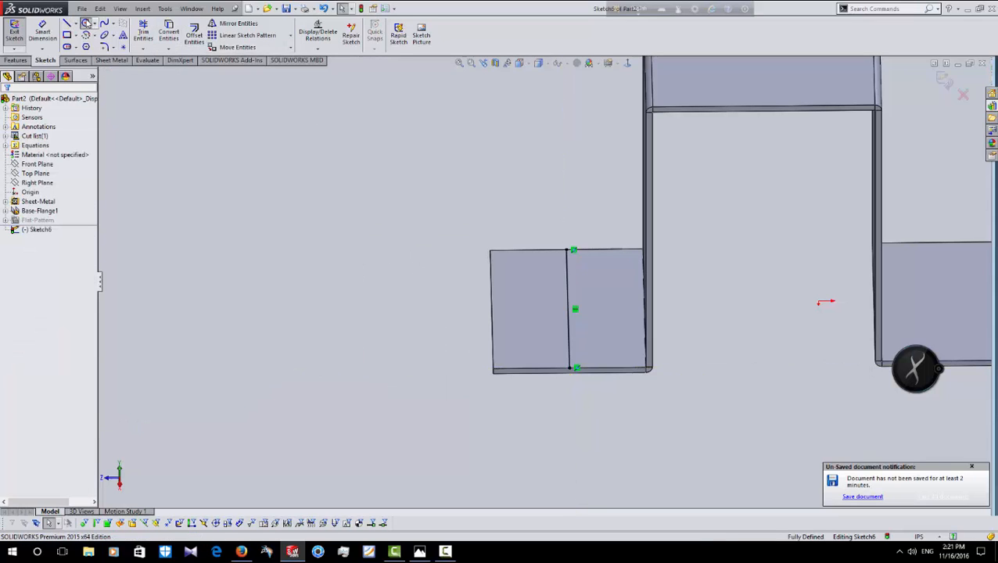
Step: Sketch a circle centred on the midpoint of the left foot's line and set its radius to 0.5 in
left_click(86, 23)
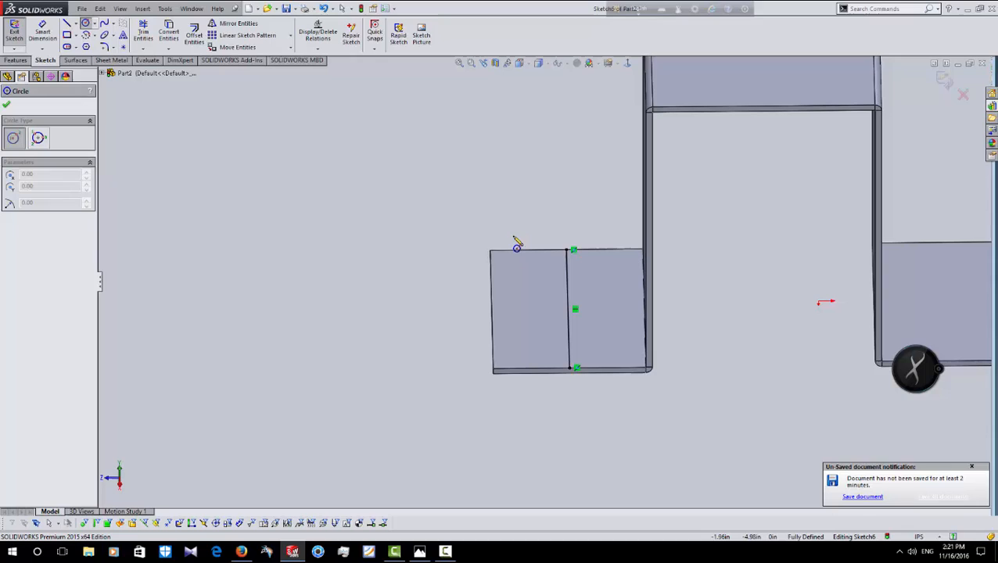
left_click(575, 311)
left_click(600, 316)
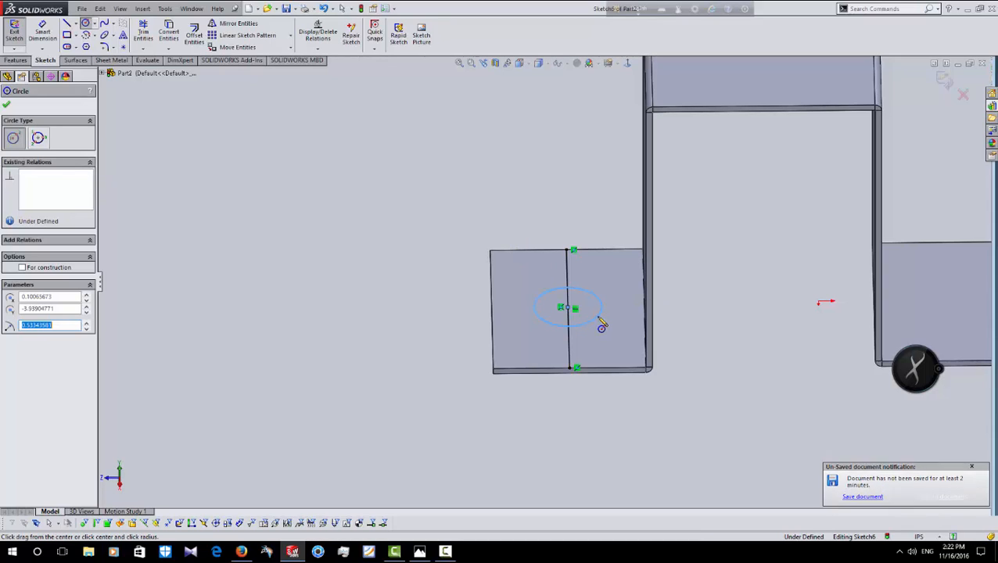
type("0.4")
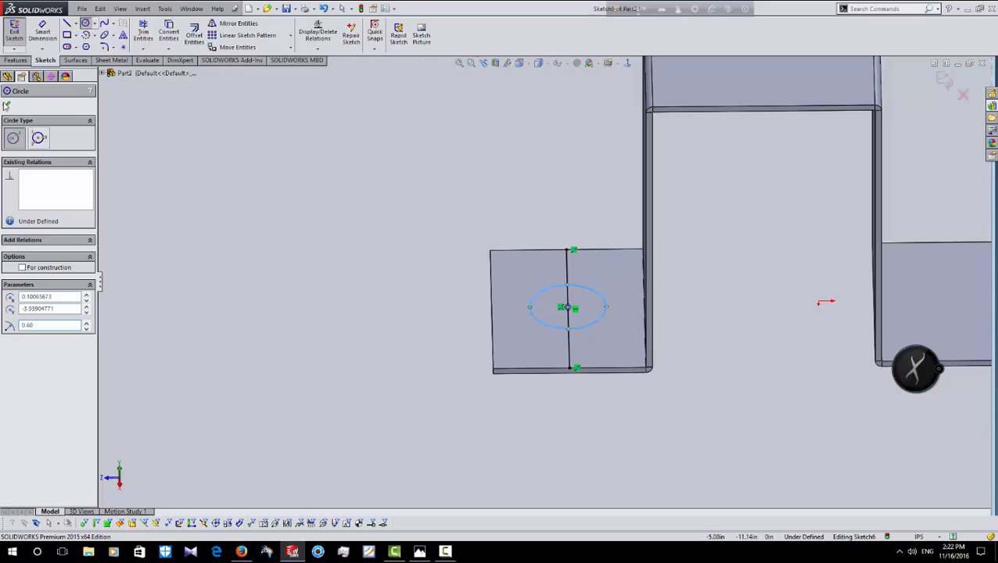
key("Escape")
left_click(546, 294)
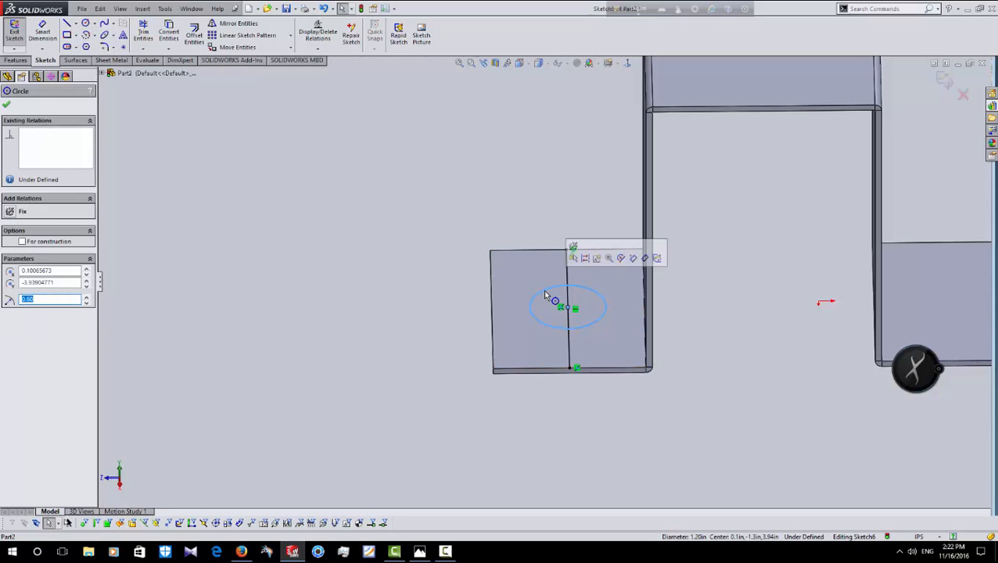
type("0.58")
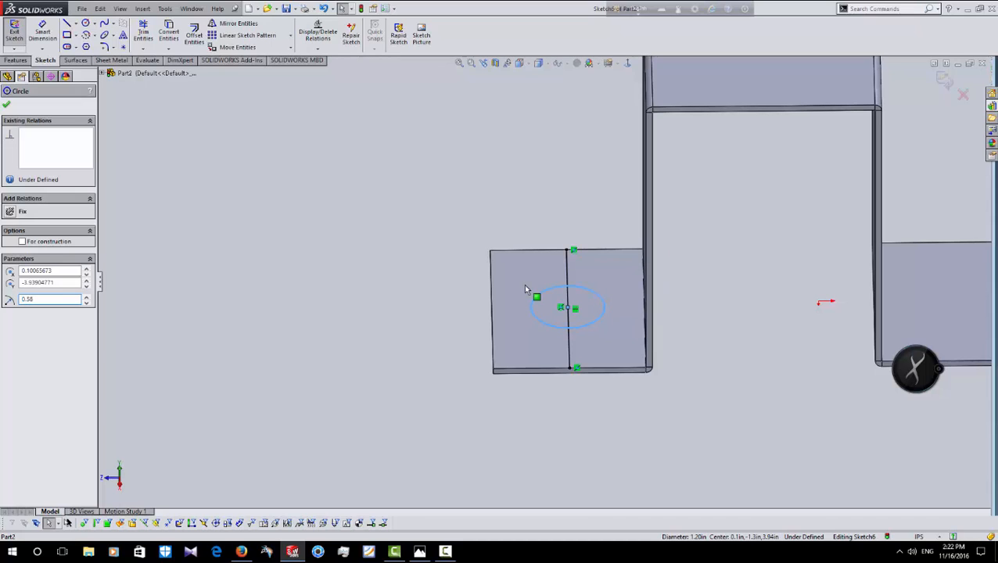
key("BackSpace")
left_click(7, 107)
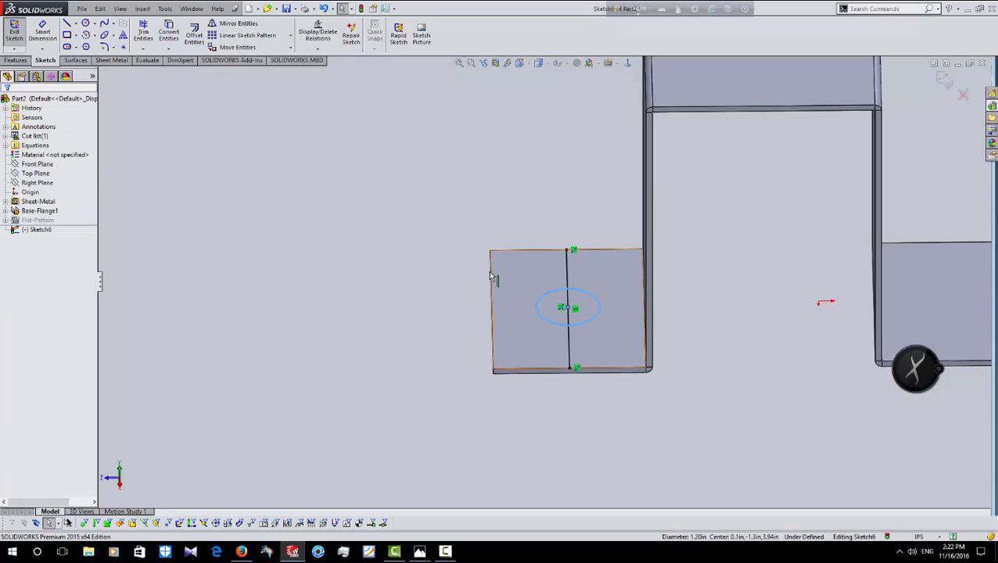
Step: Delete the helper line and cut the circle through the left foot as an Extruded Cut linked to the sheet thickness
left_click(568, 273)
key("Delete")
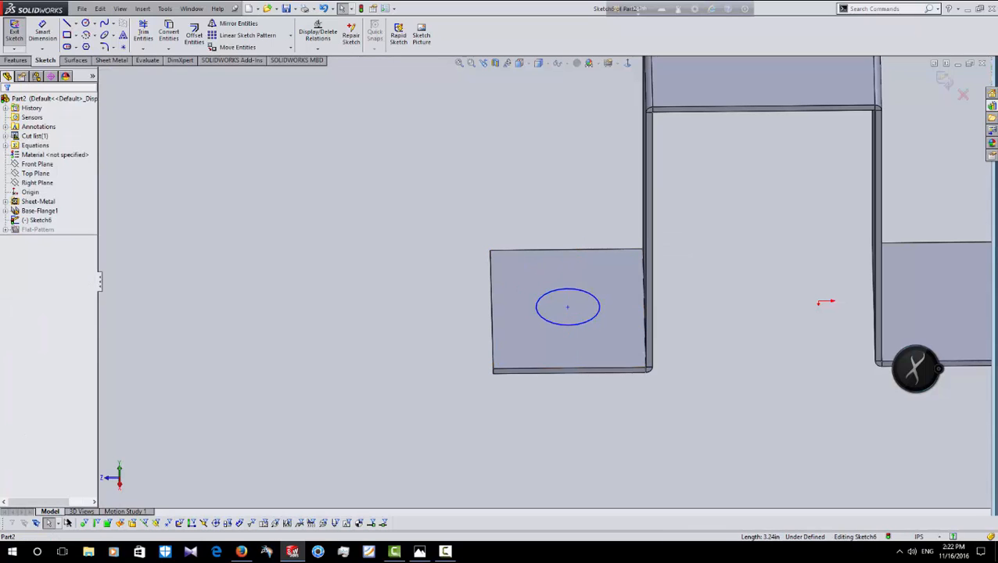
left_click(110, 60)
left_click(324, 24)
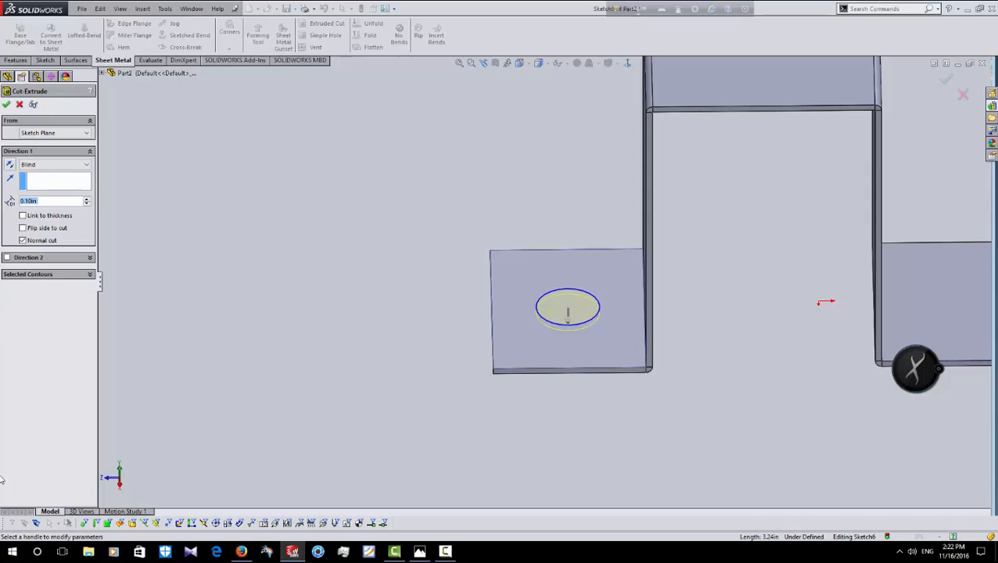
left_click(23, 216)
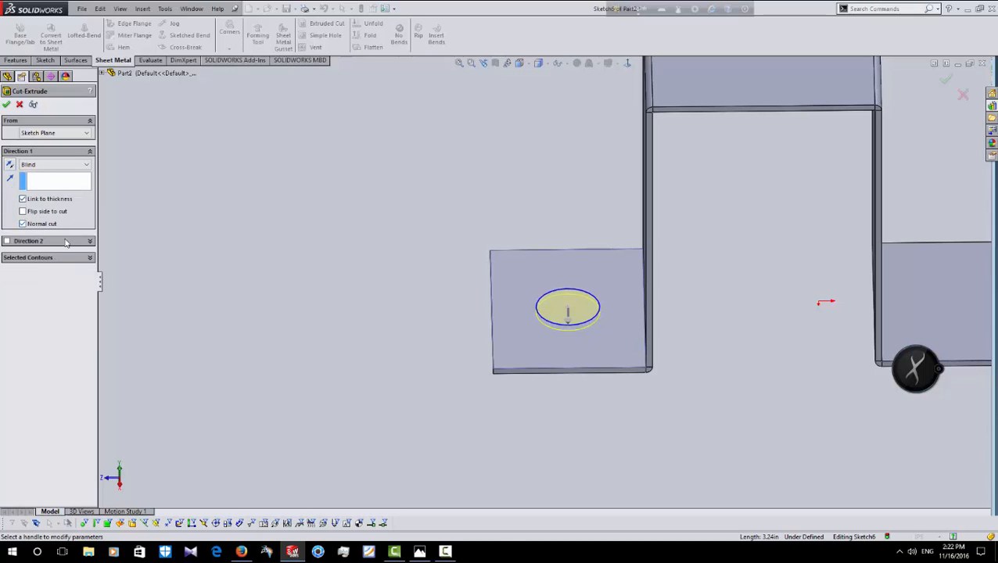
mouse_move(491, 389)
middle_mouse_down()
mouse_move(490, 350)
mouse_move(613, 379)
mouse_move(444, 372)
middle_mouse_up()
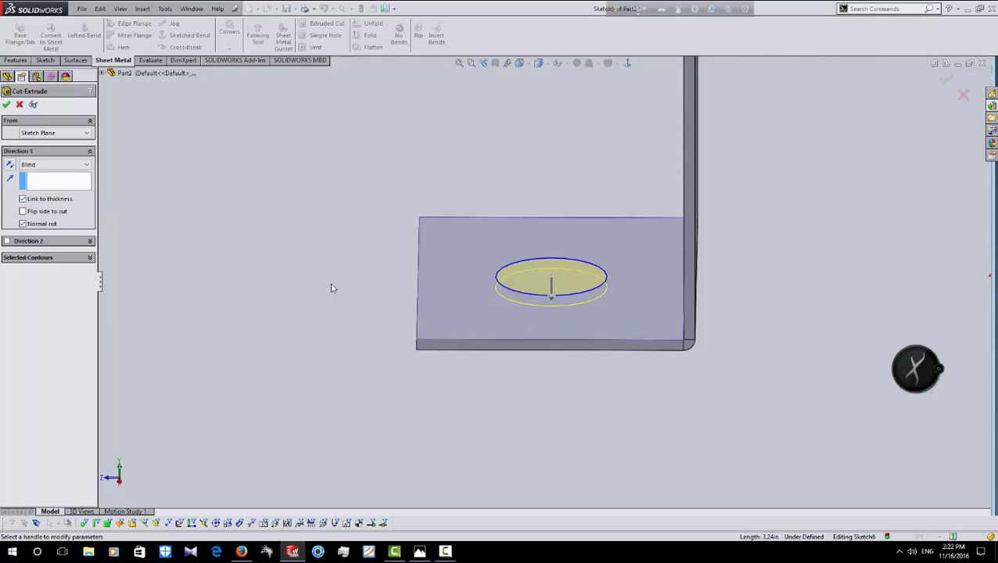
scroll(422, 329, "down", 2)
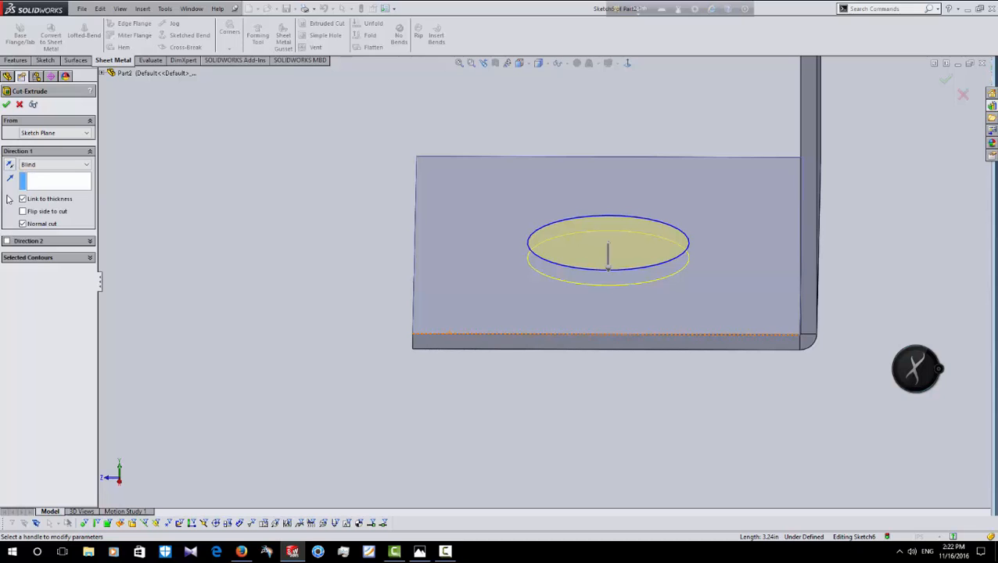
left_click(7, 104)
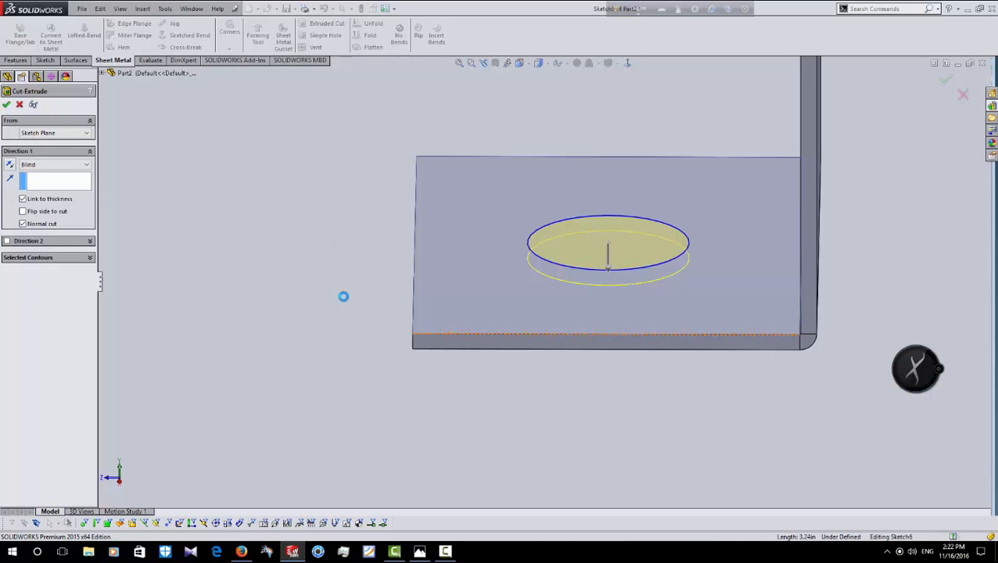
Step: Inspect the new hole in the left foot up close and view the whole bracket
scroll(352, 356, "up", 2)
middle_click_drag(386, 345, 400, 366)
scroll(423, 344, "up", 2)
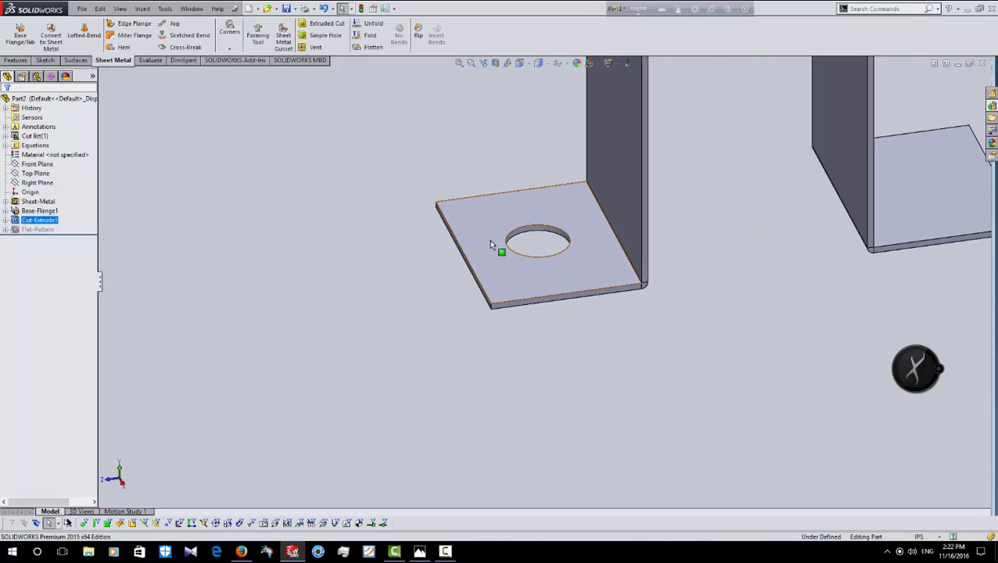
scroll(494, 246, "down", 2)
scroll(557, 254, "up", 1)
scroll(559, 255, "up", 5)
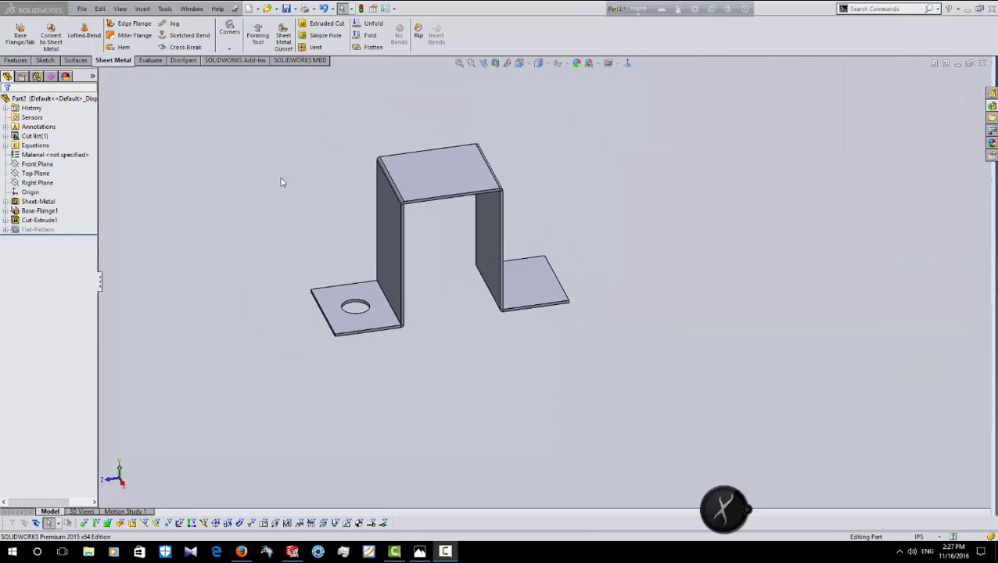
scroll(282, 182, "down", 4)
scroll(631, 384, "up", 2)
scroll(686, 201, "up", 2)
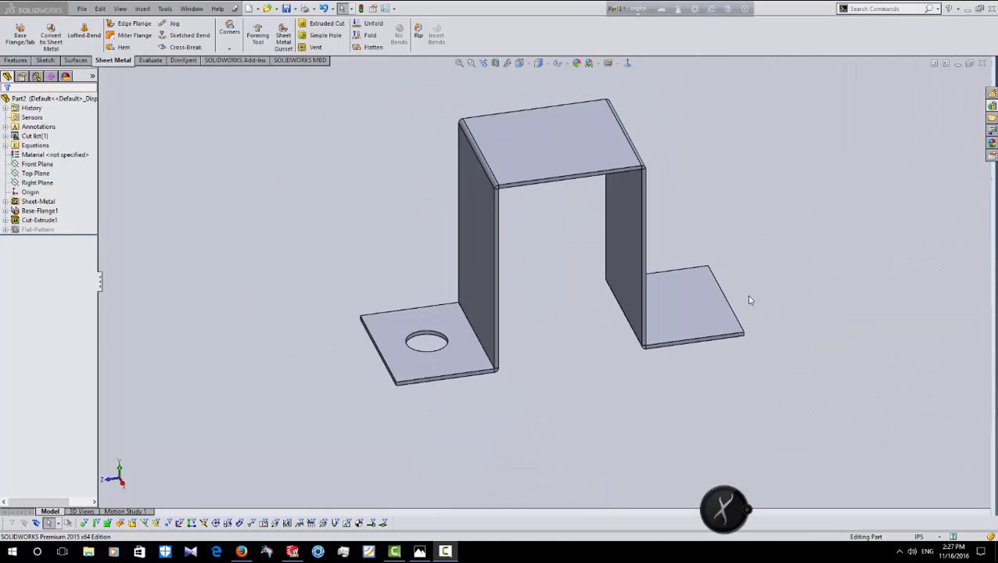
Step: Start a sketch on the right foot's upper face and draw a line across it between its back and front edge midpoints
scroll(665, 309, "down", 2)
left_click(664, 308)
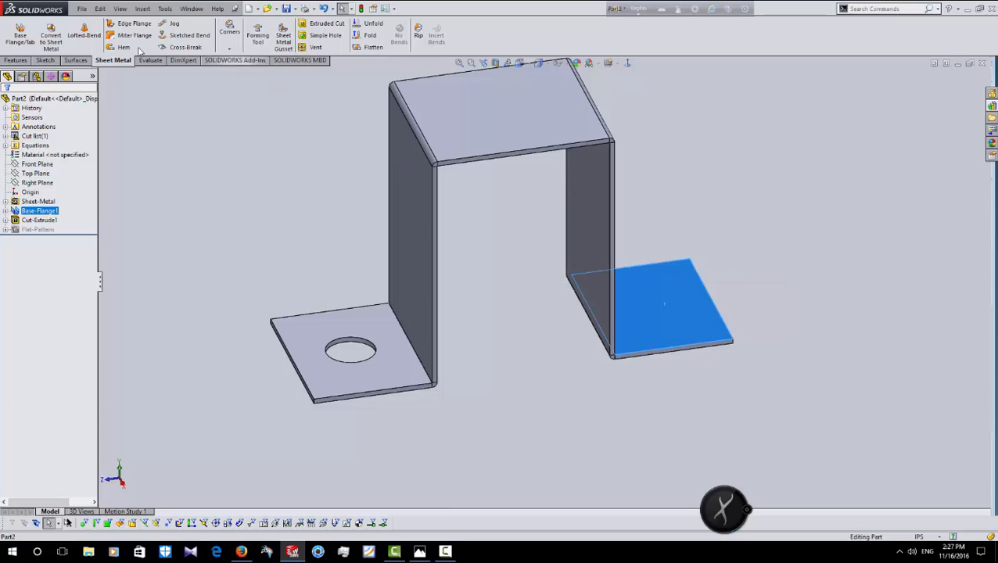
left_click(44, 61)
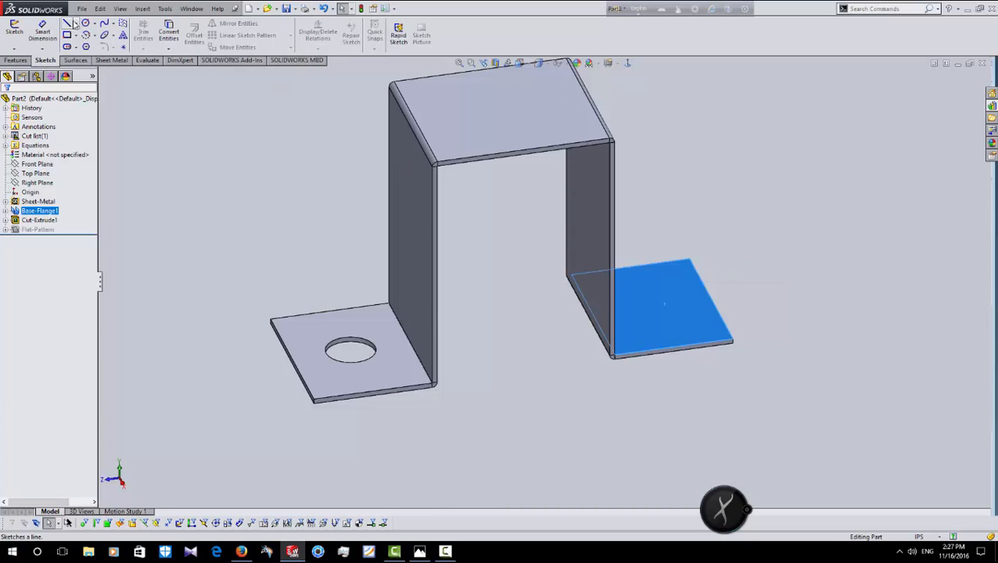
left_click(66, 23)
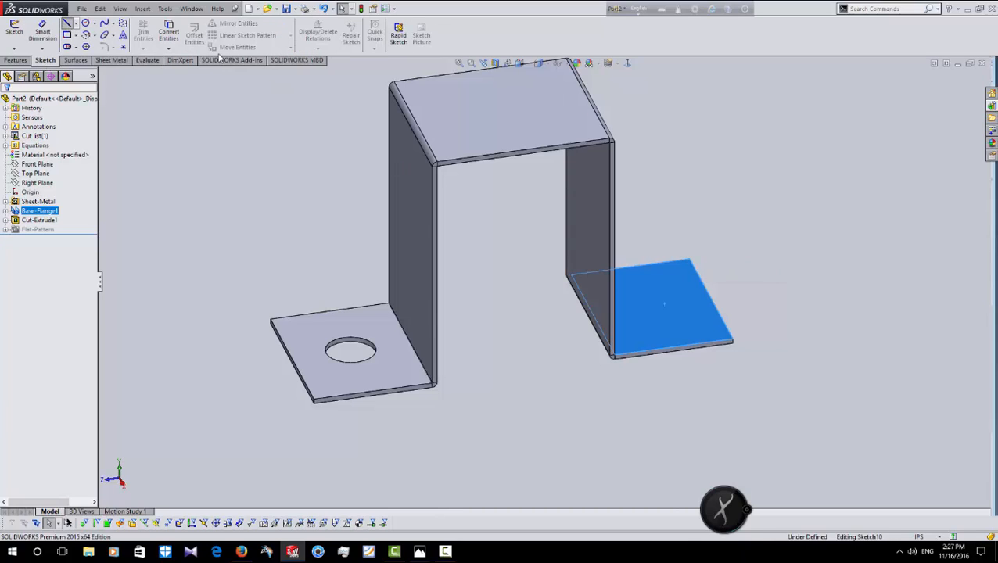
left_click(631, 268)
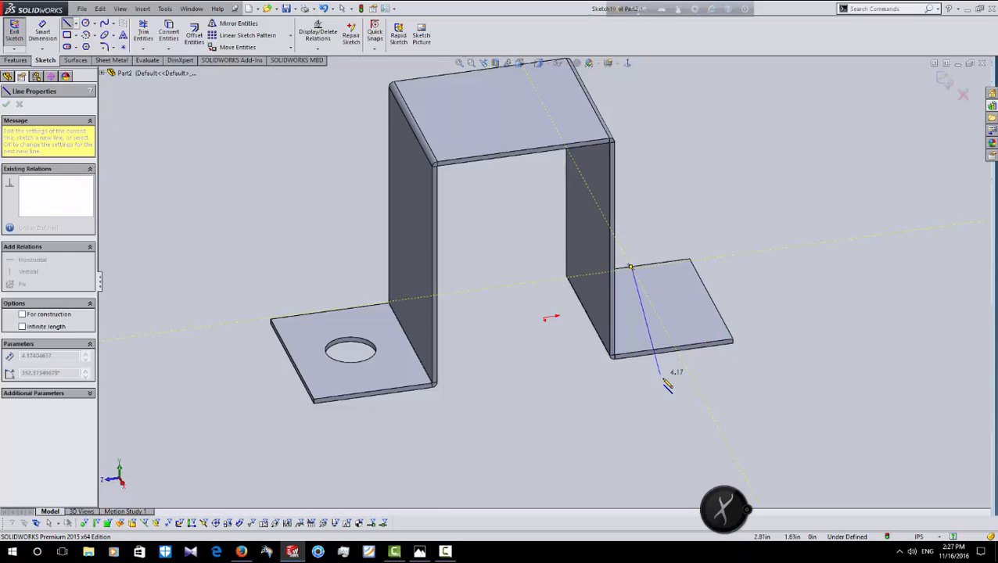
left_click(673, 342)
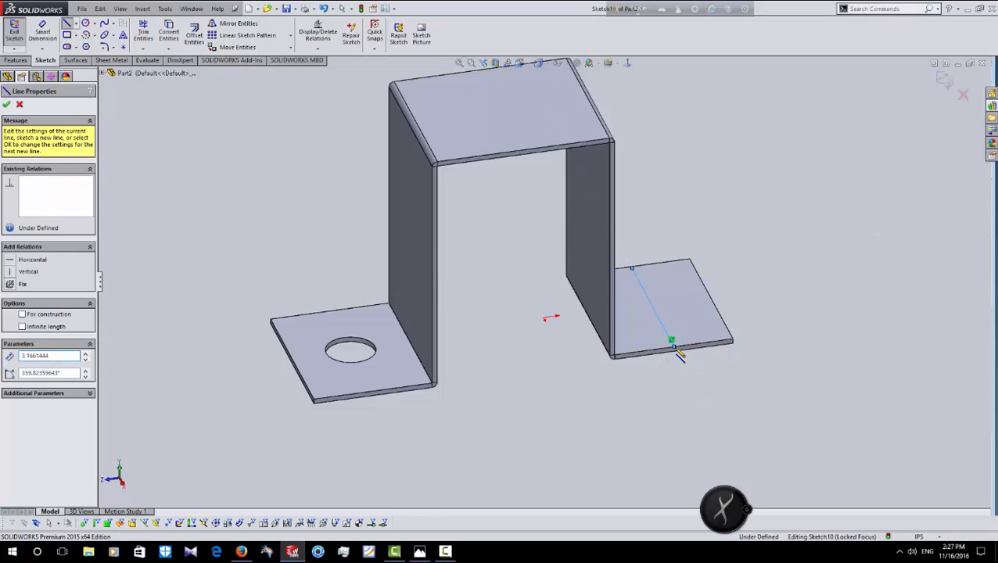
right_click(674, 344)
left_click(701, 357)
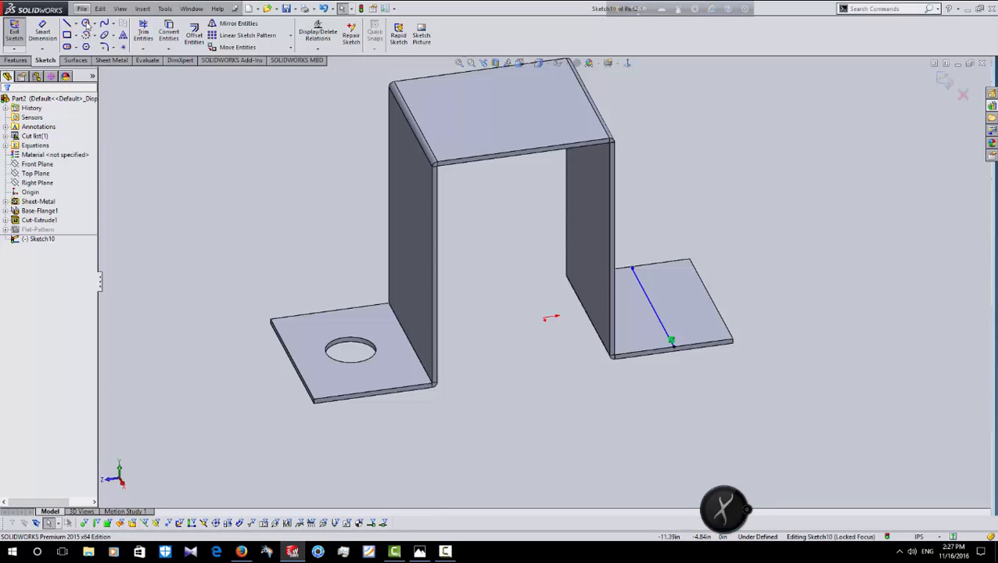
Step: Sketch a circle centred on the midpoint of the right foot's line and set its radius to 0.5 in
left_click(86, 25)
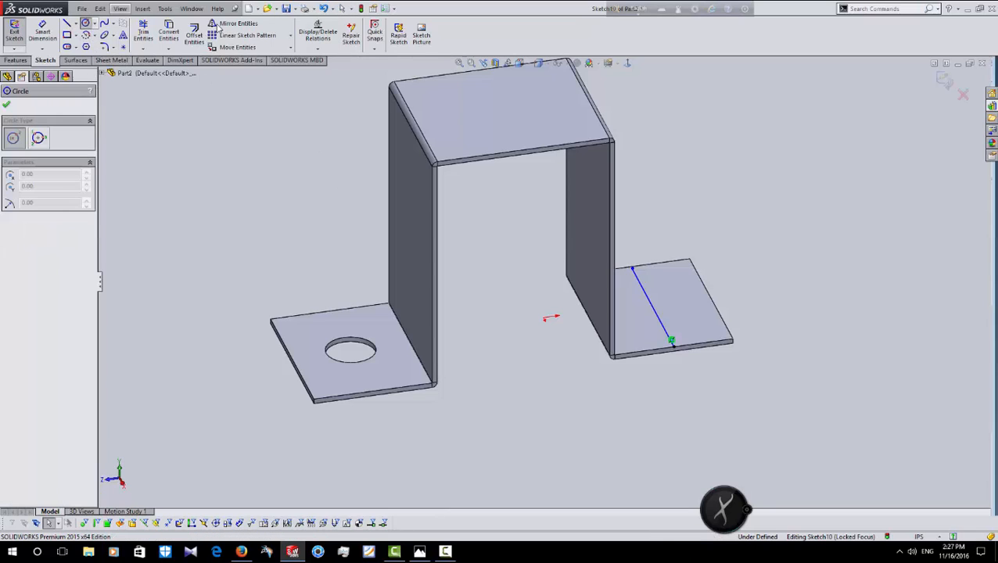
left_click(656, 312)
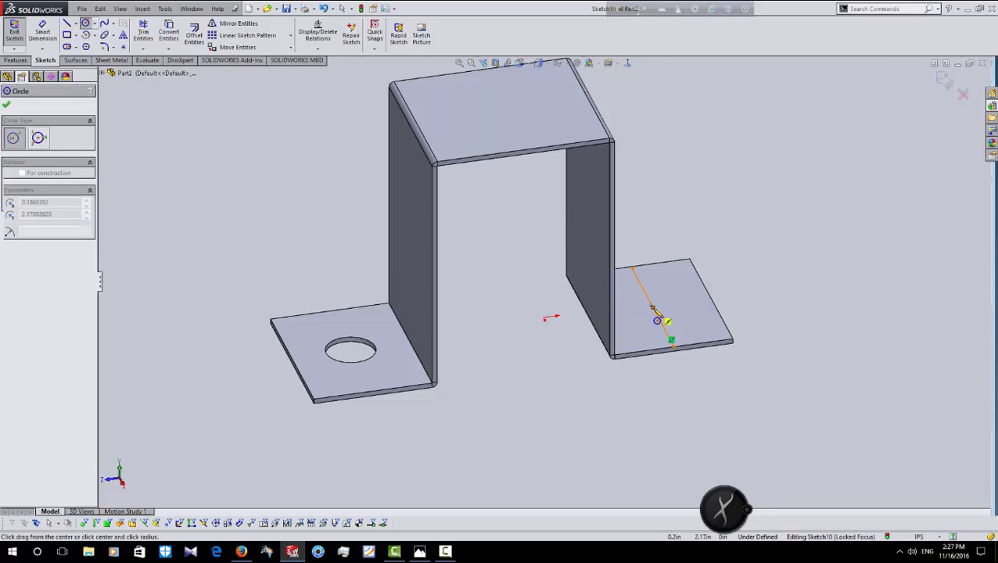
left_click(691, 328)
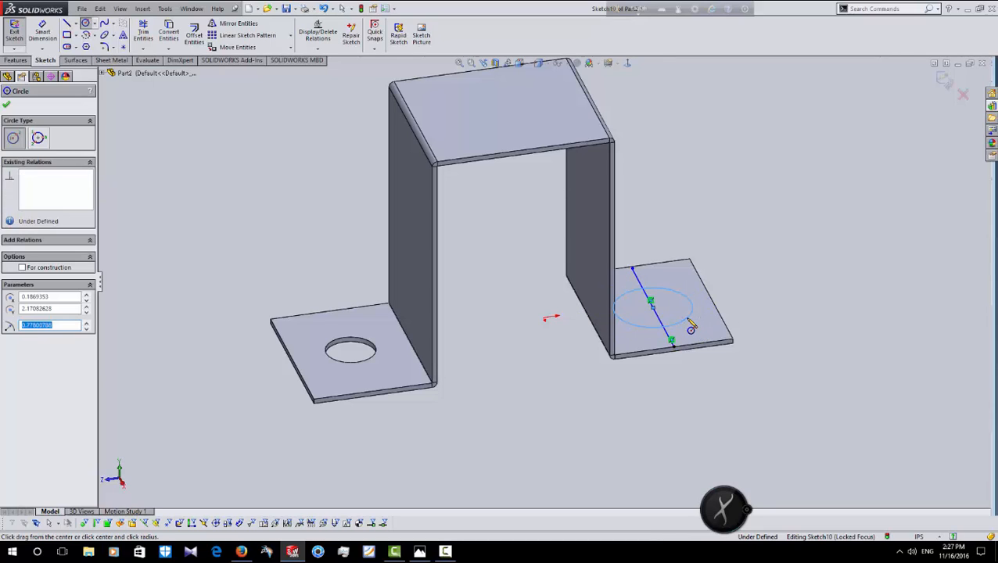
key("Return")
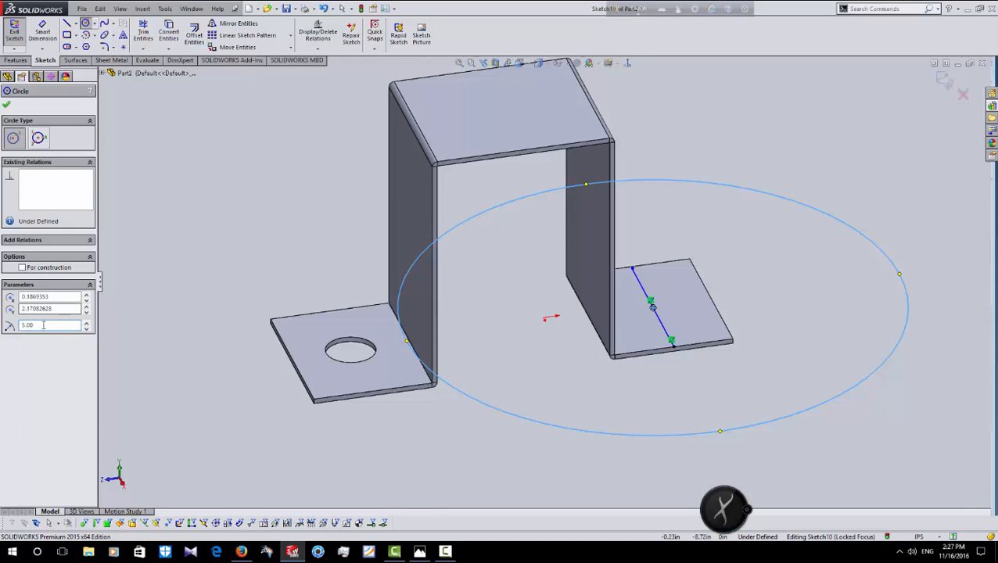
left_click_drag(43, 325, 4, 327)
type("0.5")
key("Return")
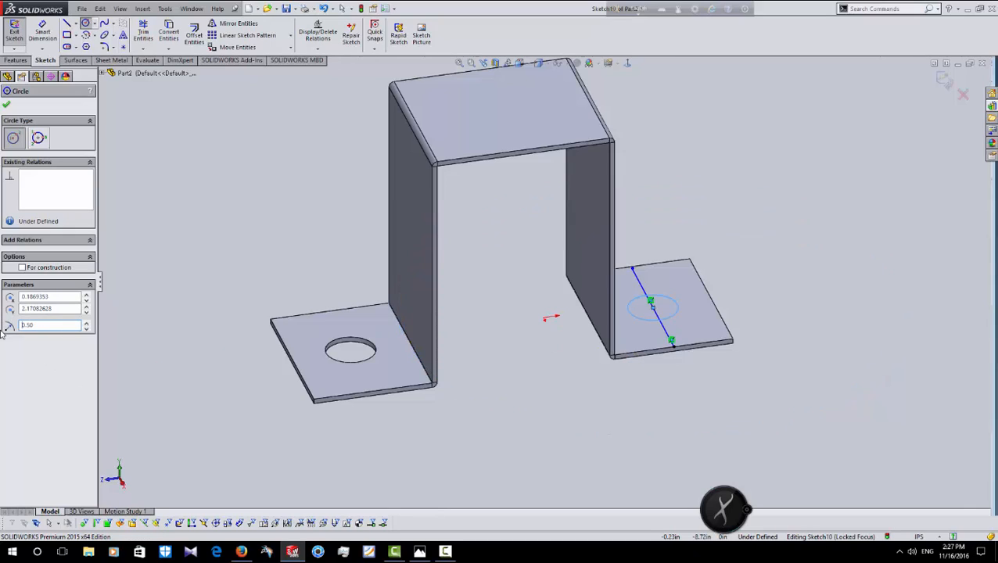
left_click(6, 103)
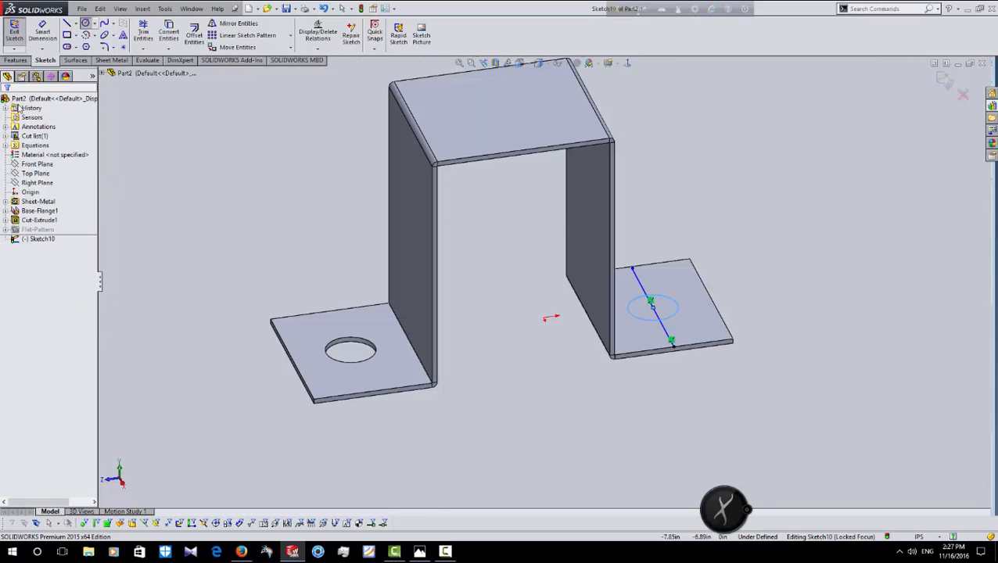
Step: Delete the right foot's helper line and cut its circle through the foot with an Extruded Cut linked to the sheet thickness
left_click(637, 285)
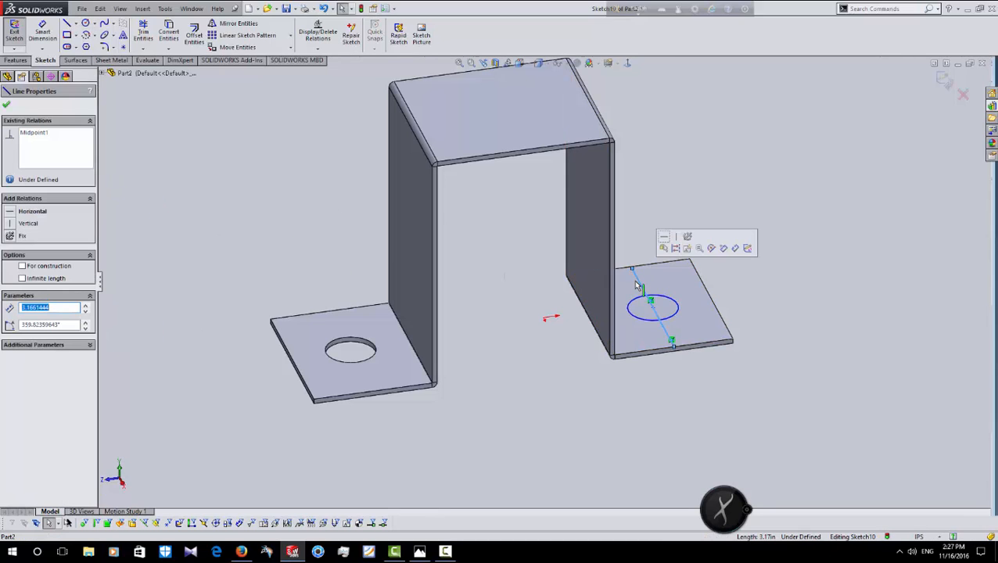
key("Delete")
mouse_move(453, 196)
middle_mouse_down()
mouse_move(470, 217)
mouse_move(481, 279)
mouse_move(457, 369)
mouse_move(418, 385)
mouse_move(405, 361)
mouse_move(428, 337)
mouse_move(397, 289)
middle_mouse_up()
left_click(112, 61)
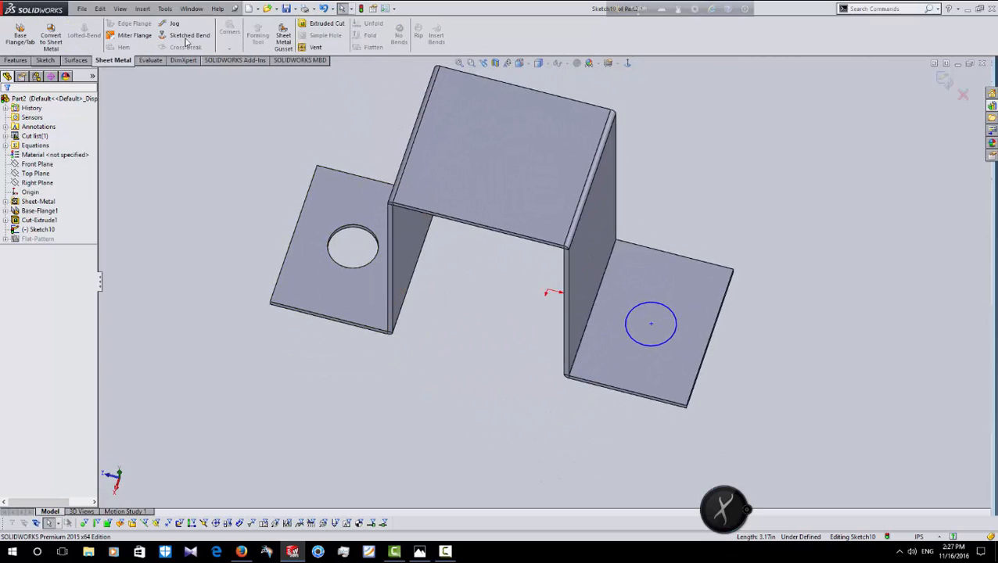
left_click(321, 24)
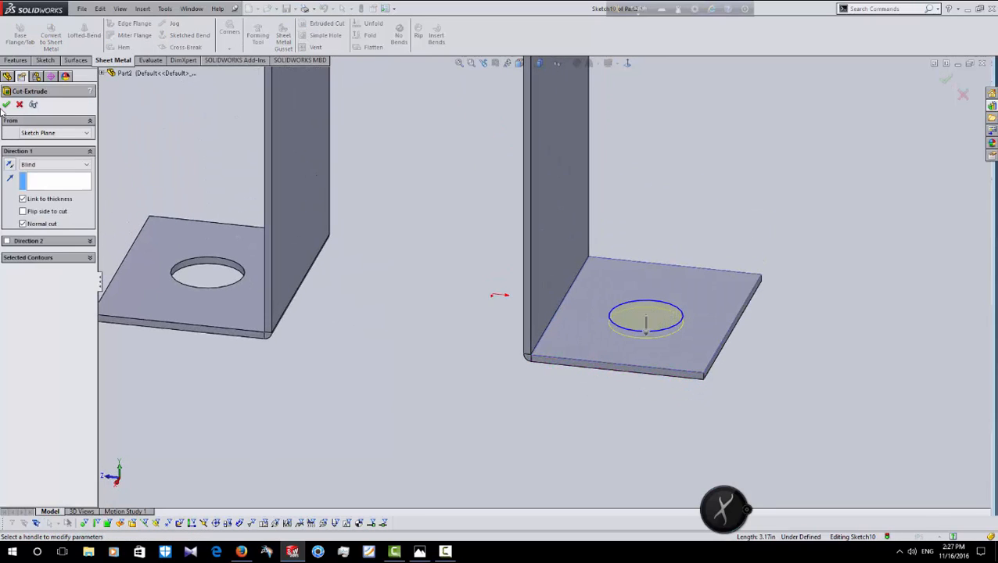
left_click(8, 105)
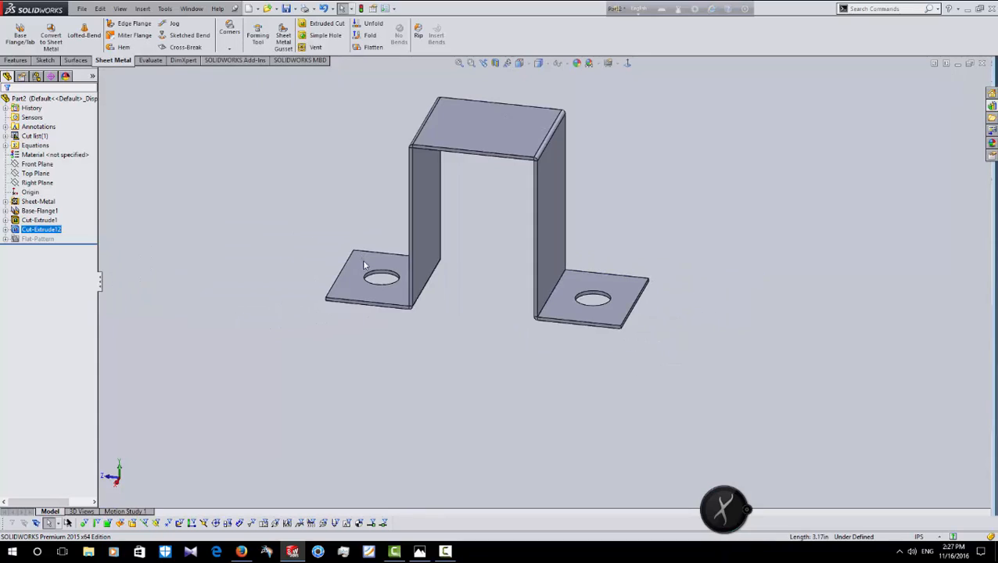
middle_click_drag(345, 274, 359, 287)
scroll(396, 161, "up", 2)
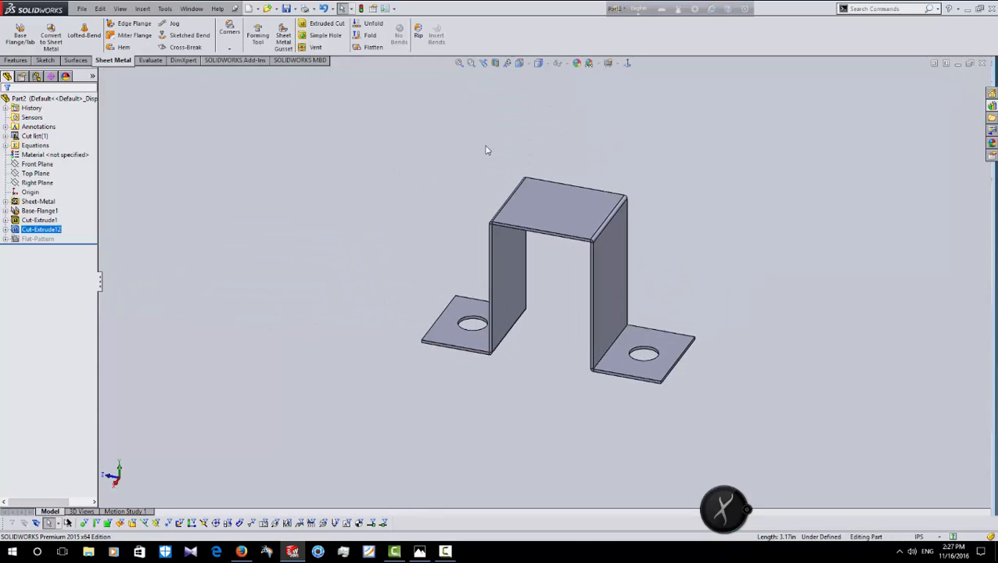
scroll(664, 187, "down", 3)
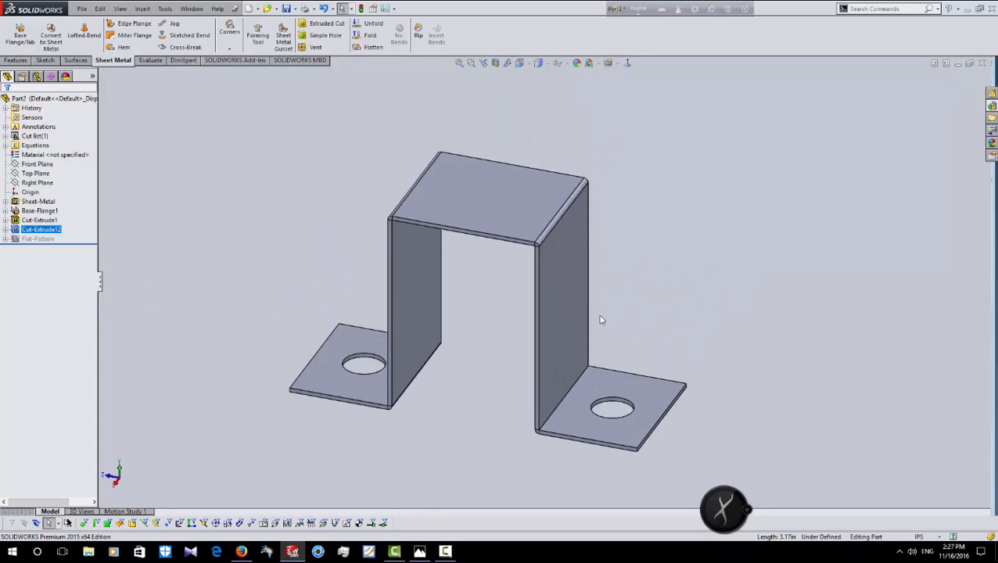